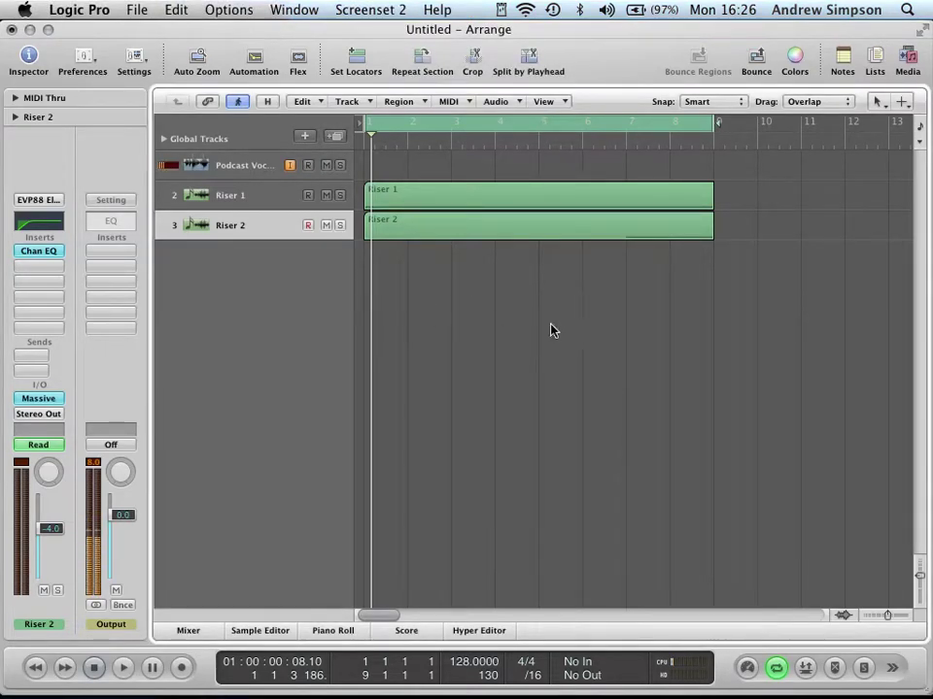
Play back the two riser tracks, then bring up the New Tracks dialog.
key(space)
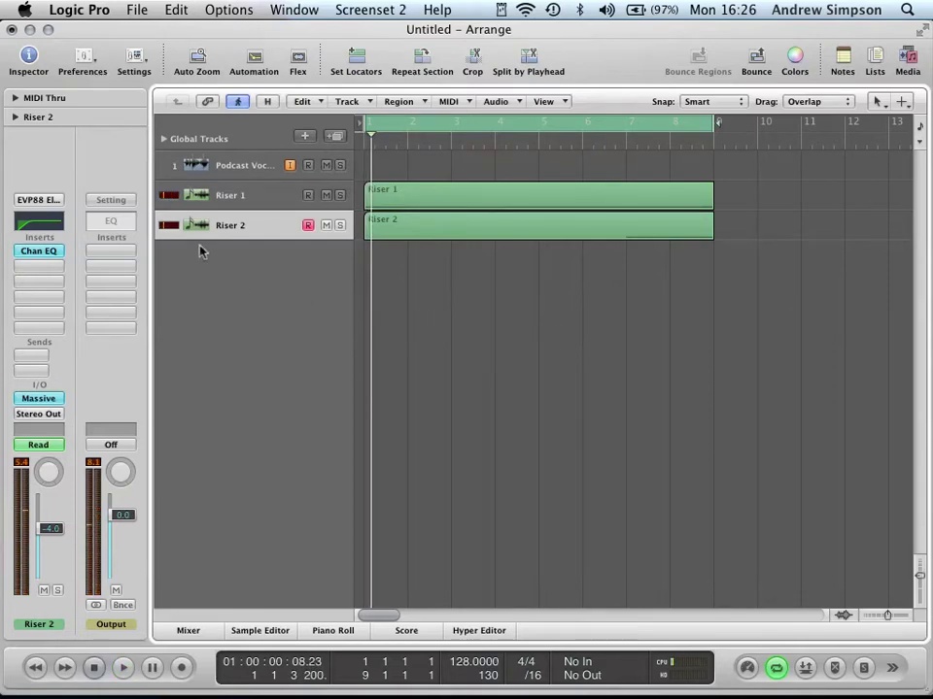
click(304, 136)
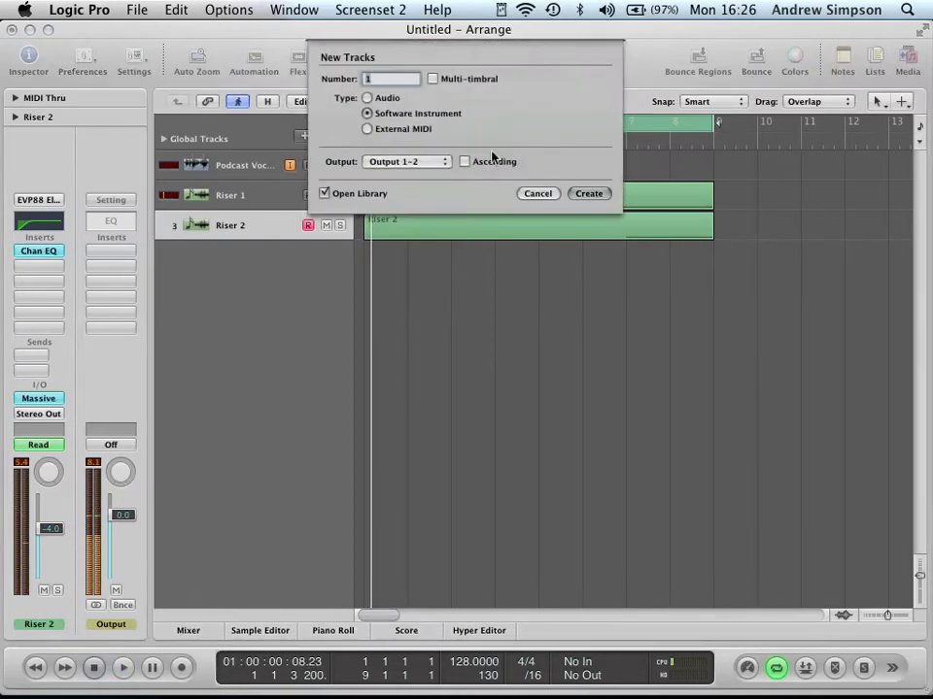
Create a software instrument track loaded with Native Instruments Massive in Stereo, window moved top-left.
click(395, 114)
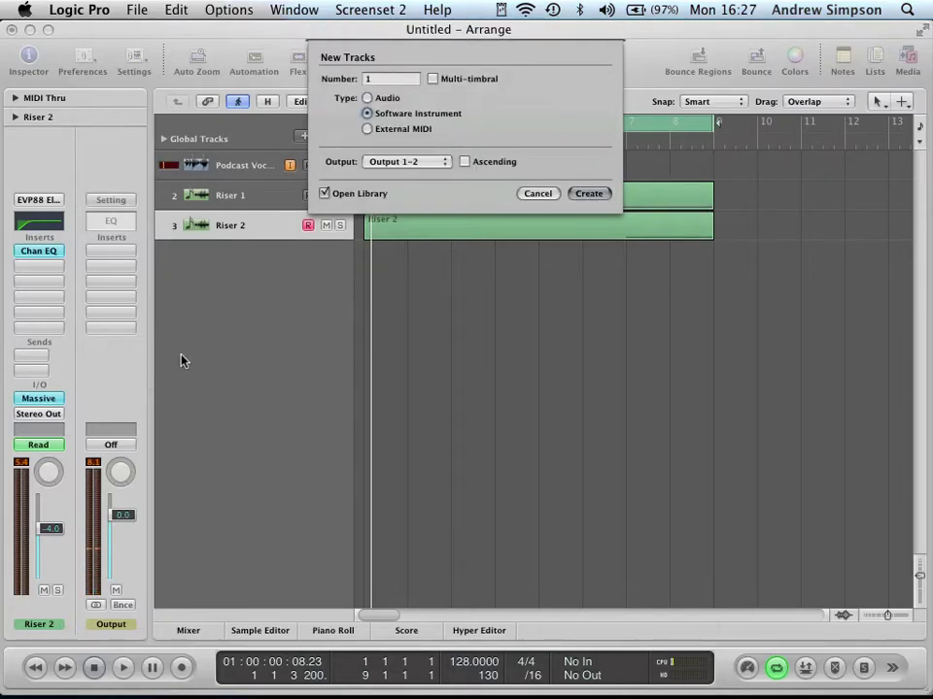
key(Return)
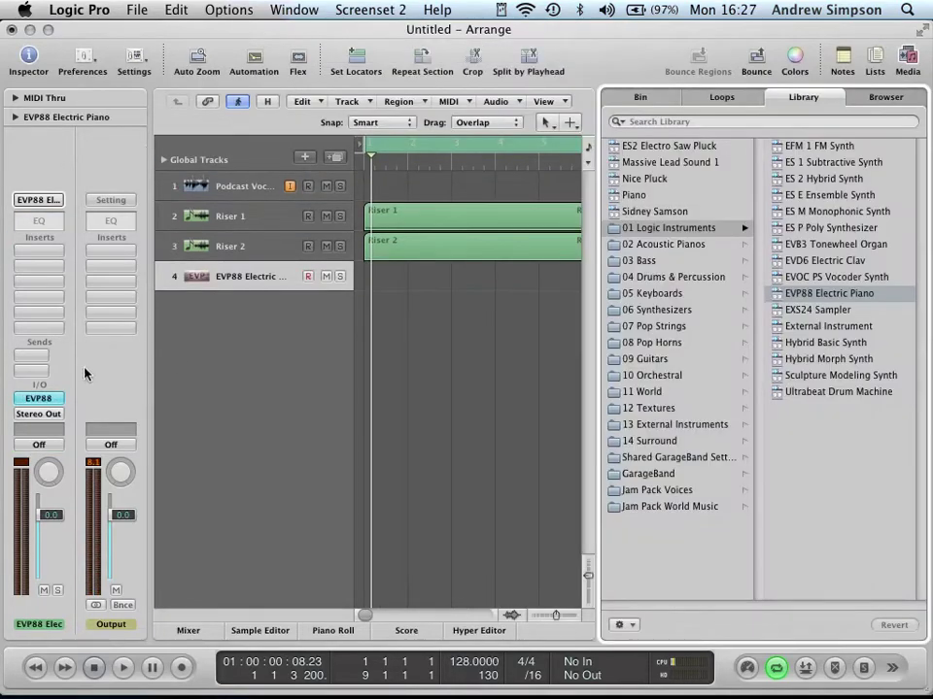
click(32, 398)
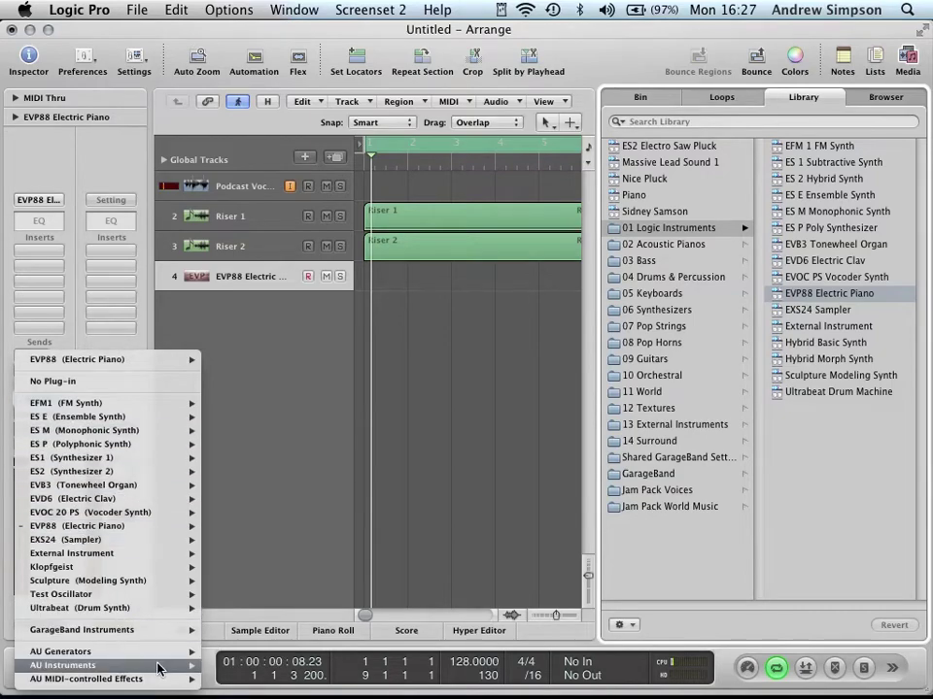
mouse_move(117, 665)
mouse_move(340, 624)
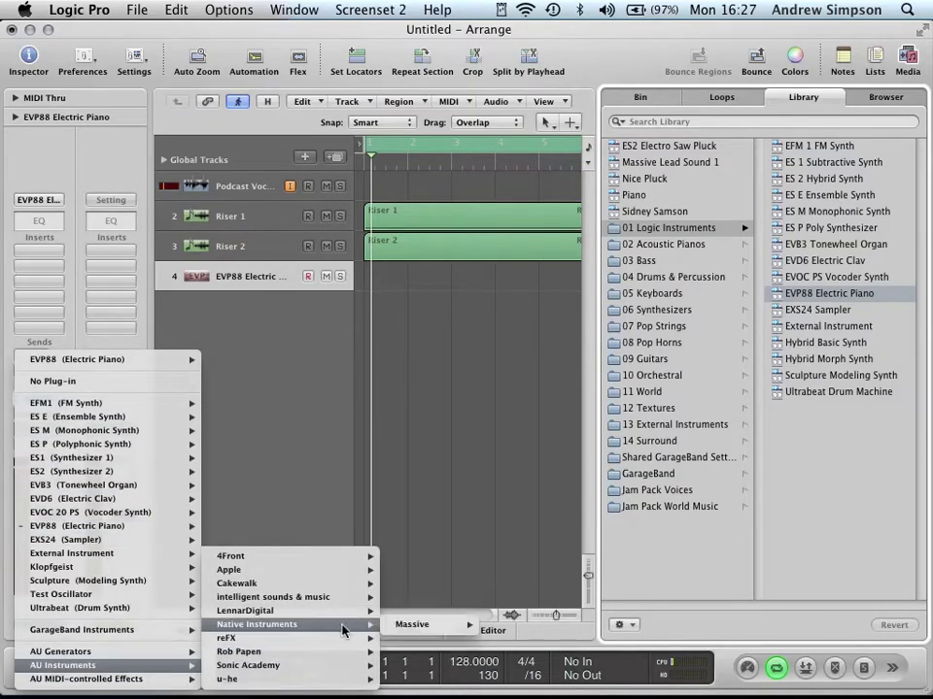
mouse_move(433, 632)
click(499, 639)
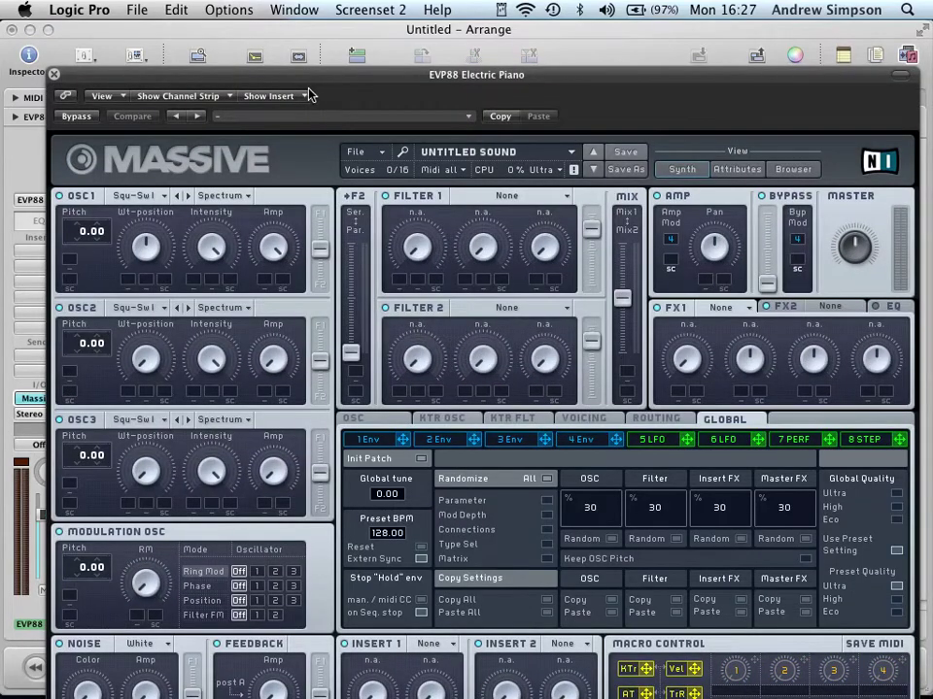
drag(307, 75, 260, 7)
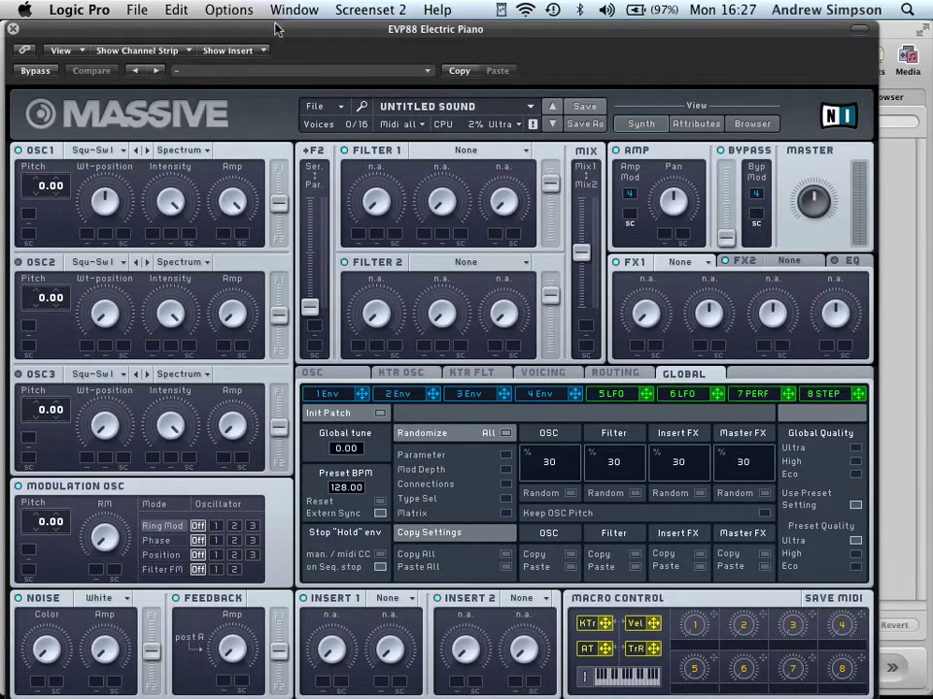
Send OSC1 fully to Filter 1, set the filters to serial and the mix fully to Mix1.
drag(268, 30, 262, 29)
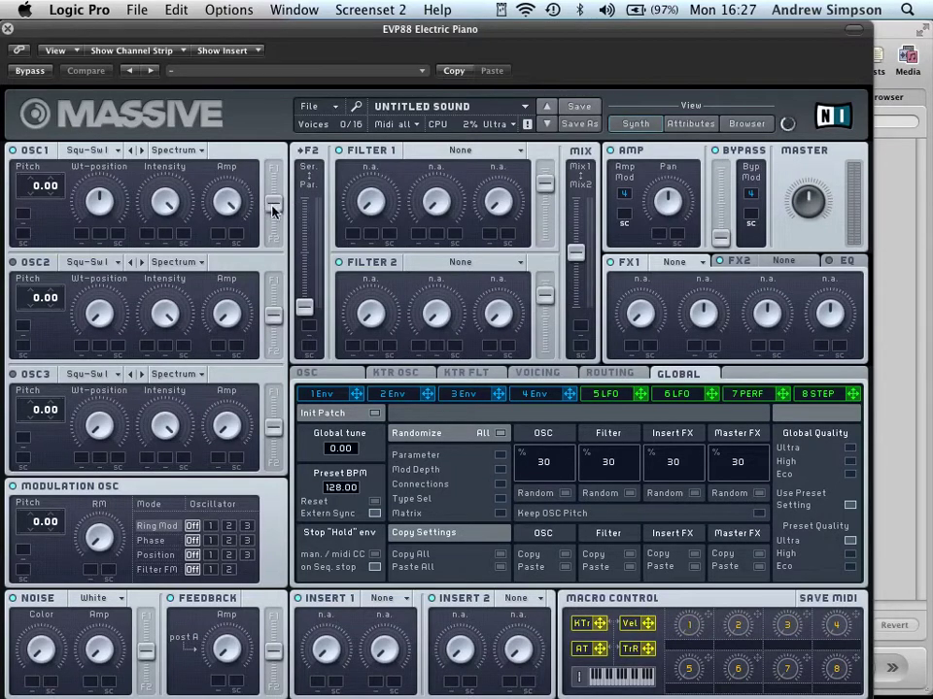
drag(273, 202, 273, 170)
drag(306, 307, 306, 198)
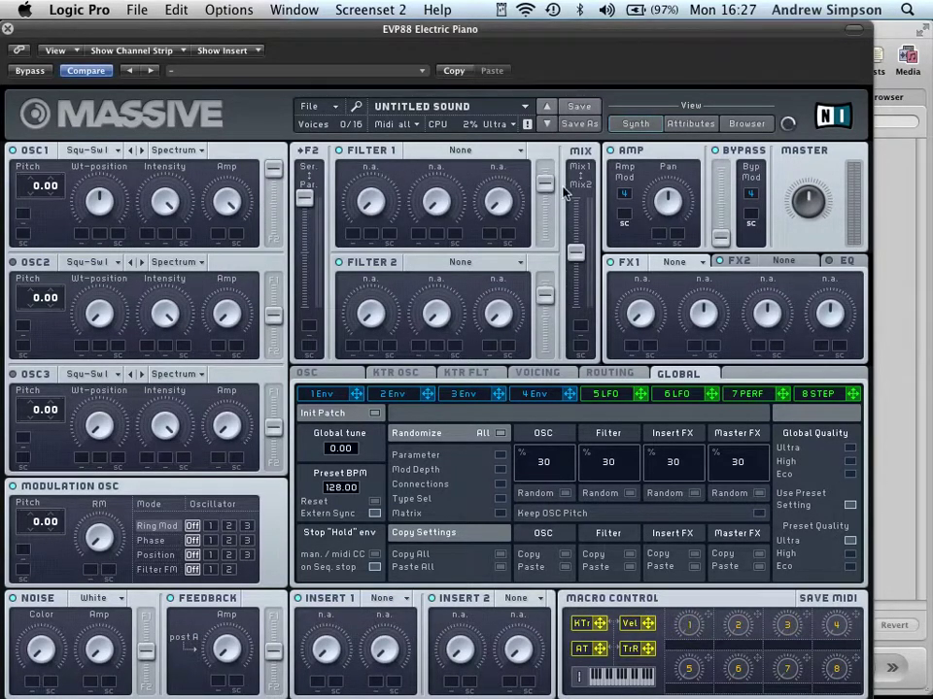
drag(576, 251, 576, 197)
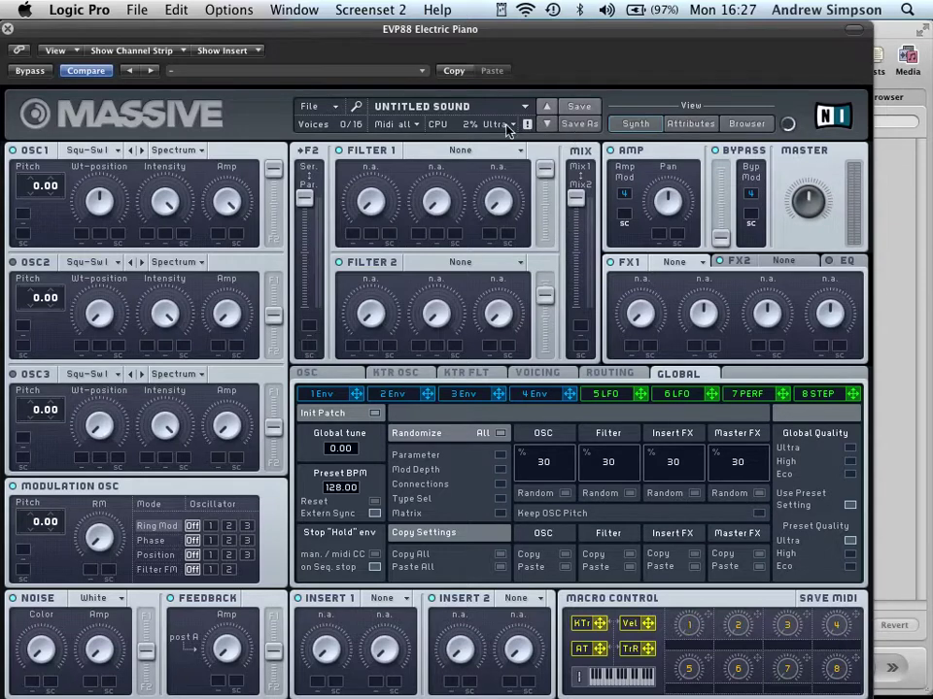
key(super+k)
drag(604, 545, 466, 415)
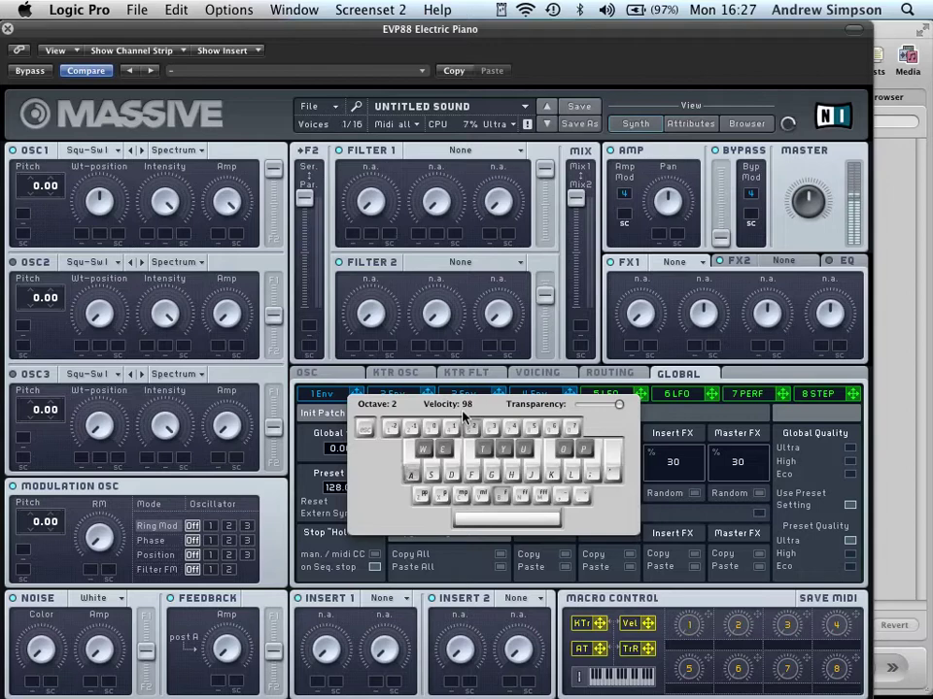
key(super+k)
click(534, 393)
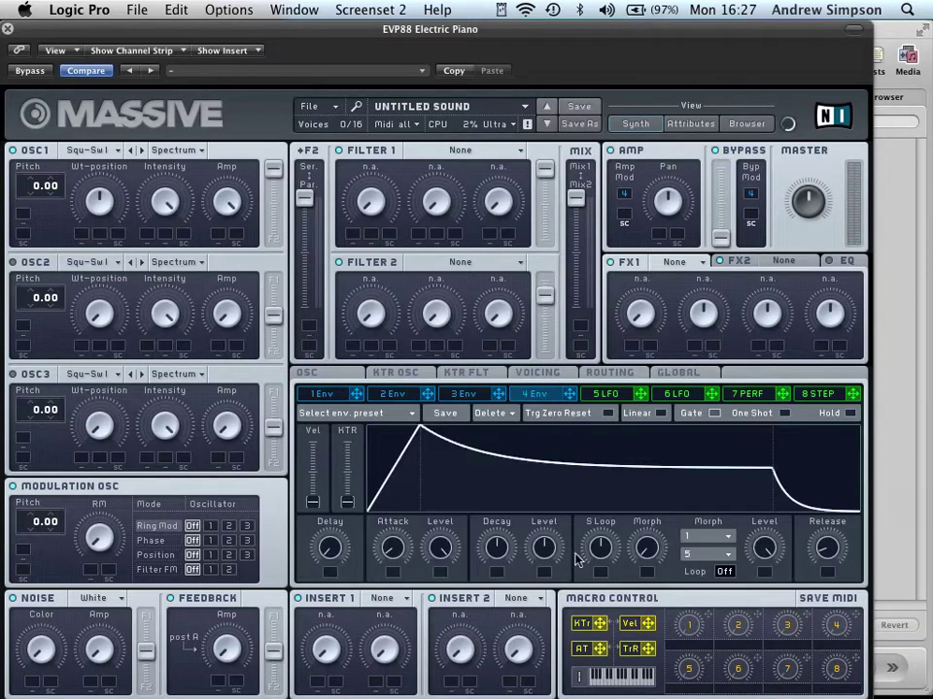
Max envelope 4's sustain and make LFO 5 a falling saw modulating OSC1 pitch by 7.00.
drag(549, 561, 549, 466)
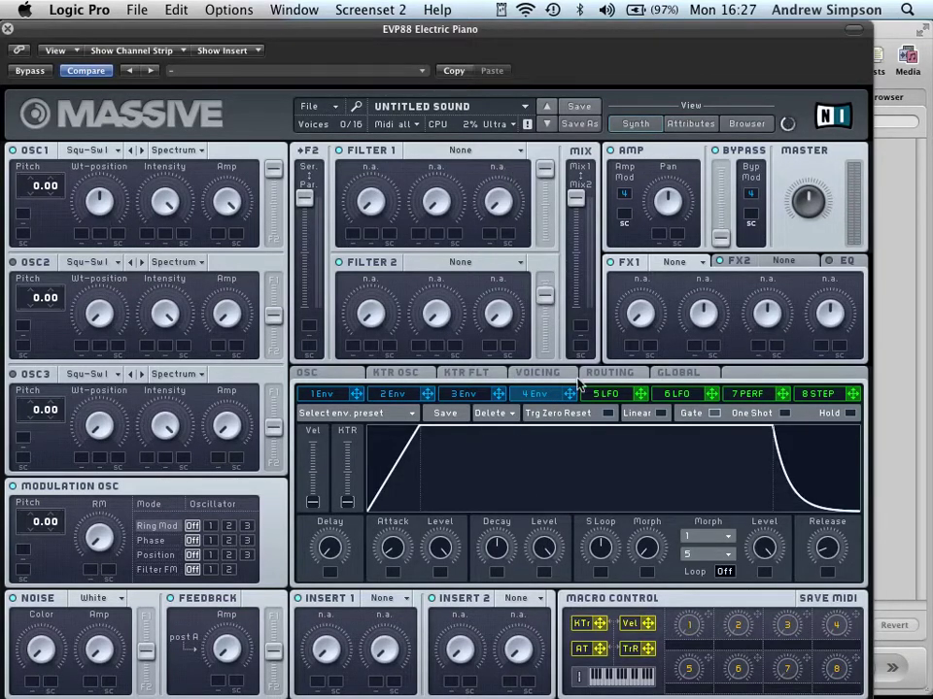
click(604, 394)
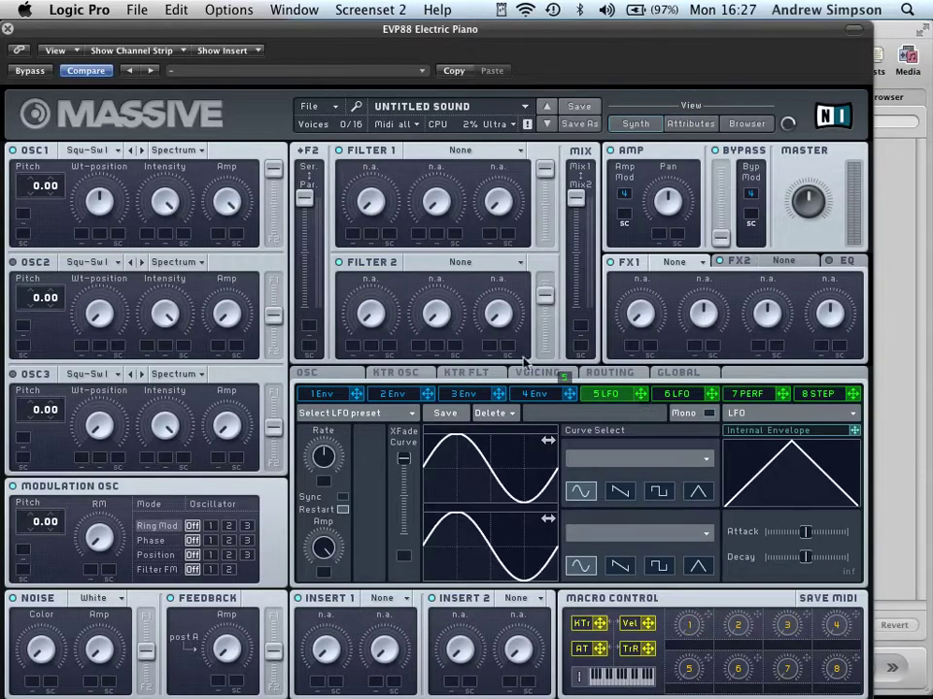
drag(38, 243, 23, 235)
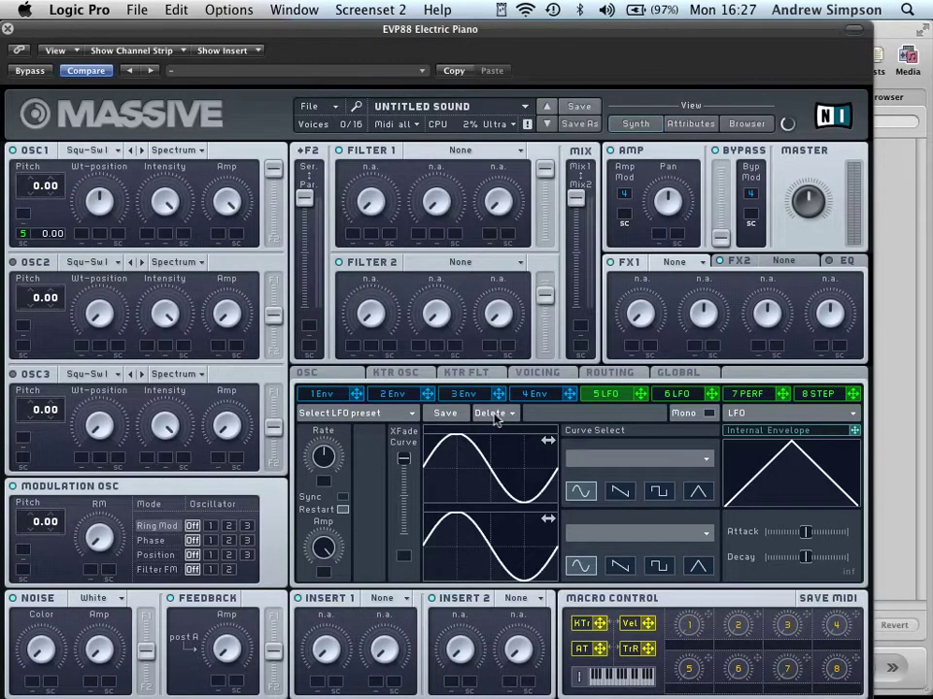
click(621, 493)
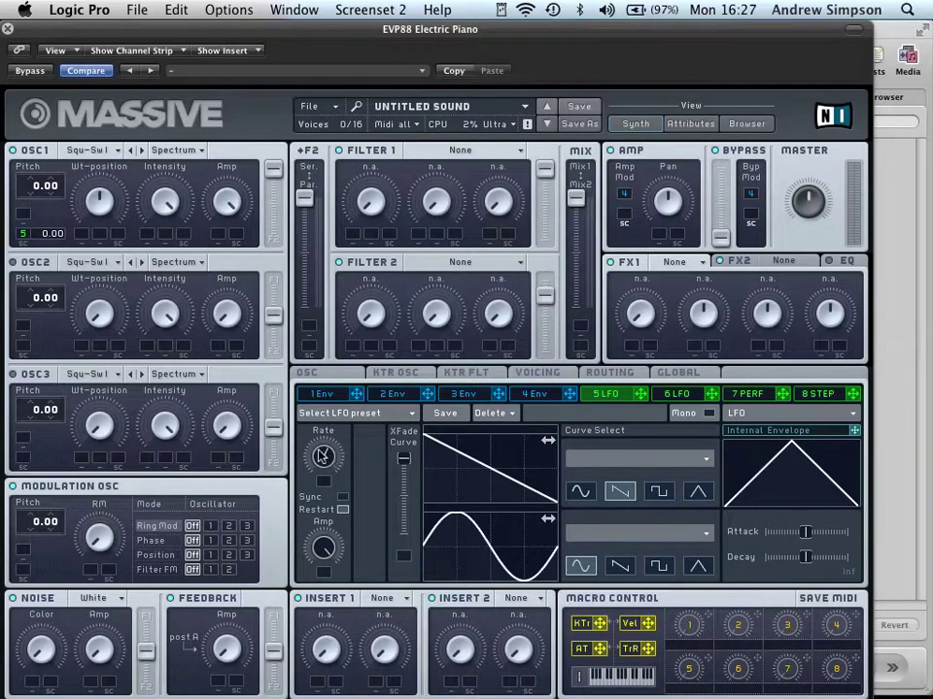
drag(48, 241, 54, 233)
key(super+k)
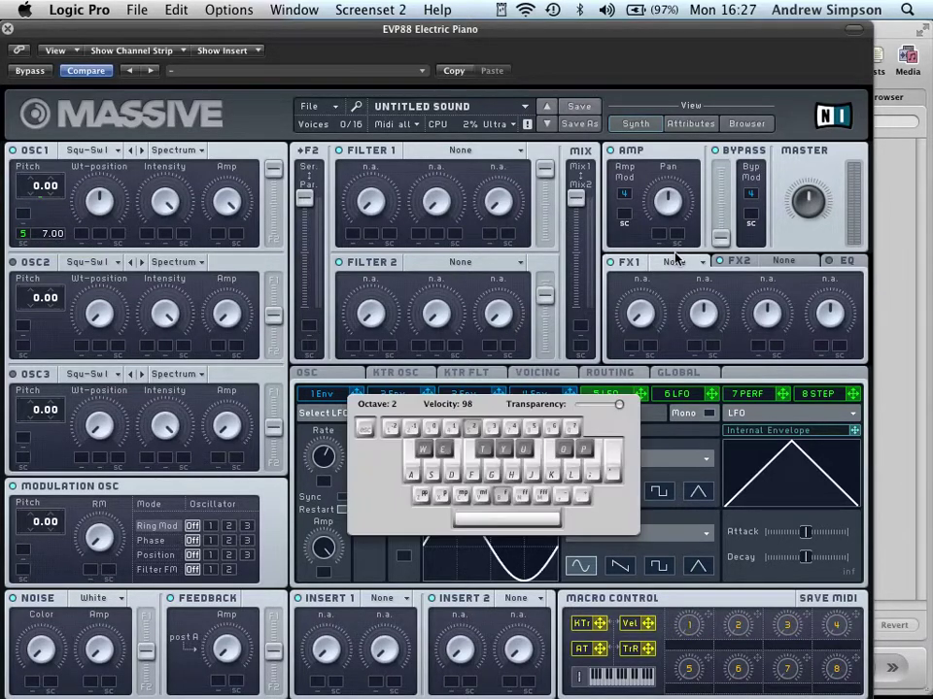
key(t)
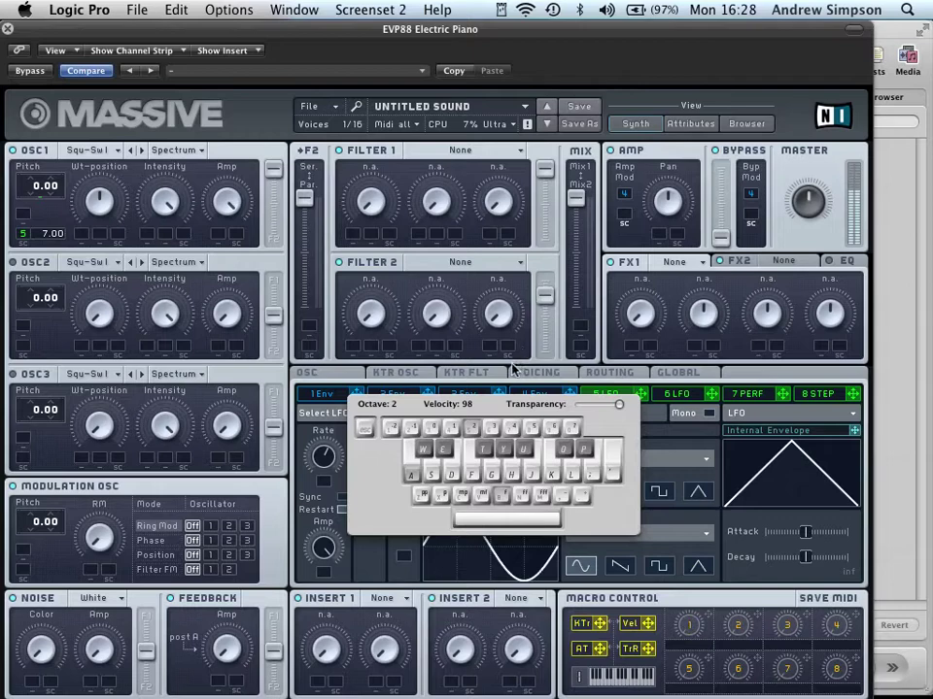
key(super+k)
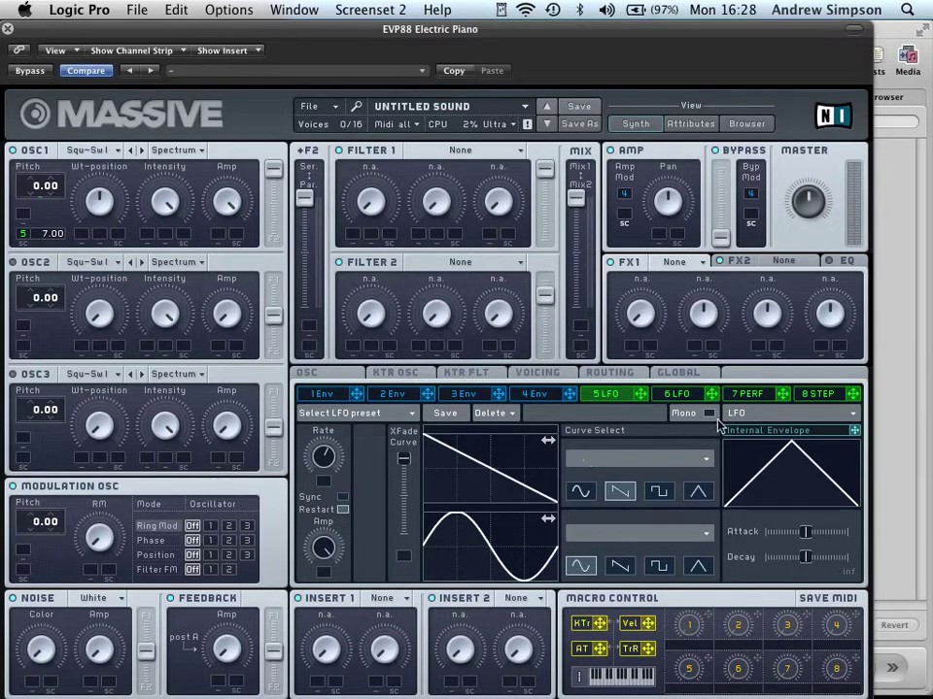
Make LFO 6 a synced falling saw at ratio 8 dropping OSC1 pitch by -24.00.
click(683, 396)
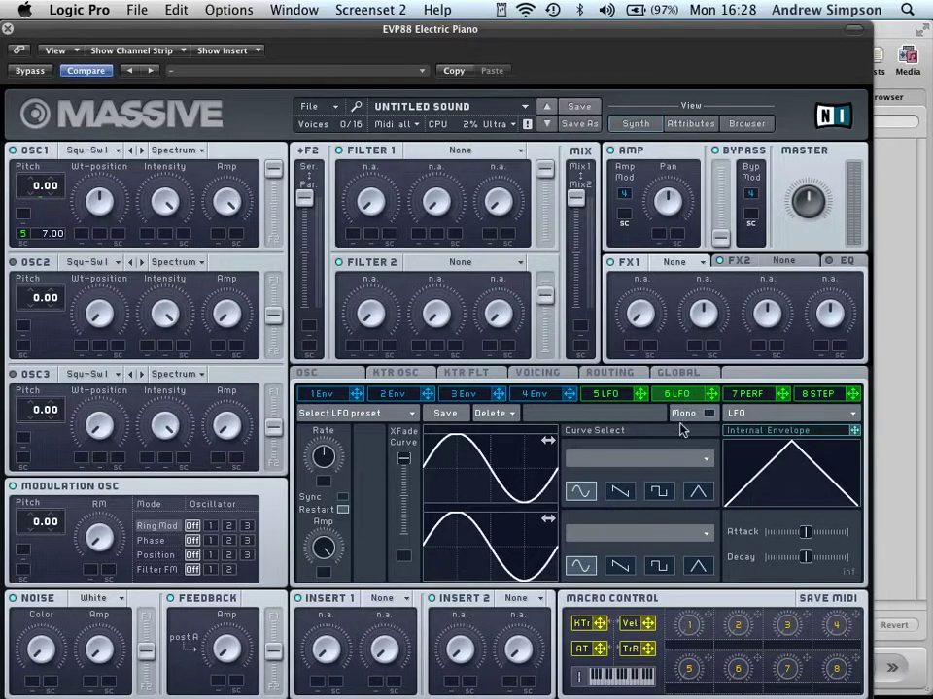
click(623, 495)
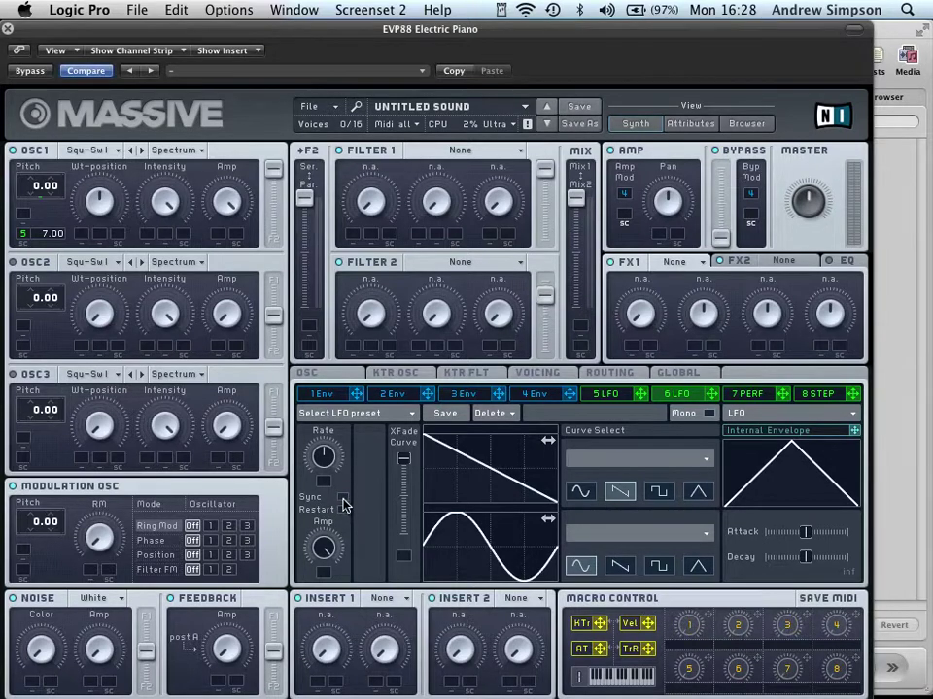
click(342, 498)
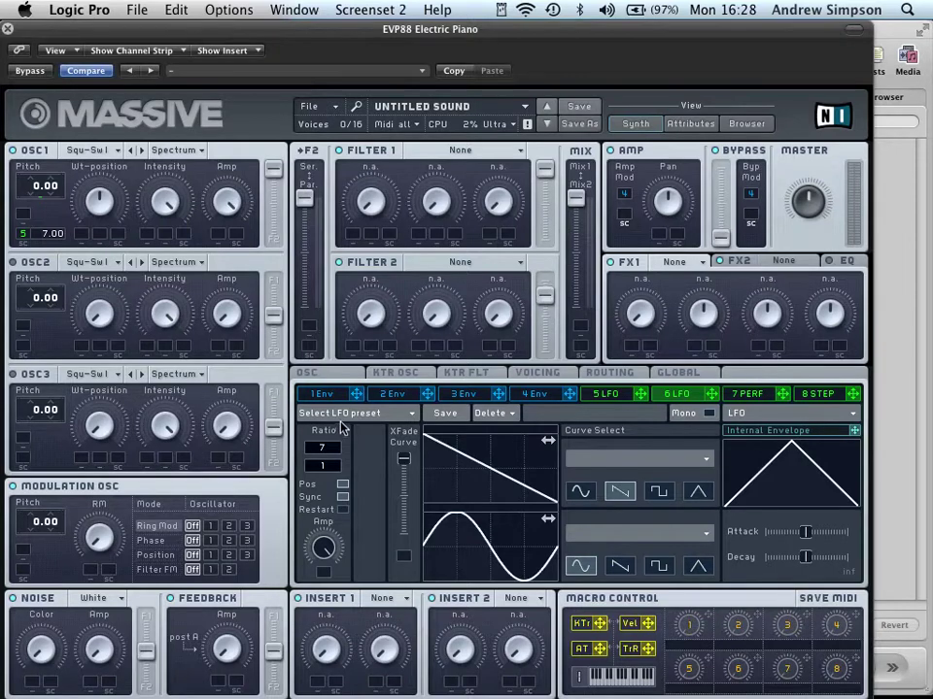
drag(321, 447, 321, 437)
drag(711, 393, 24, 214)
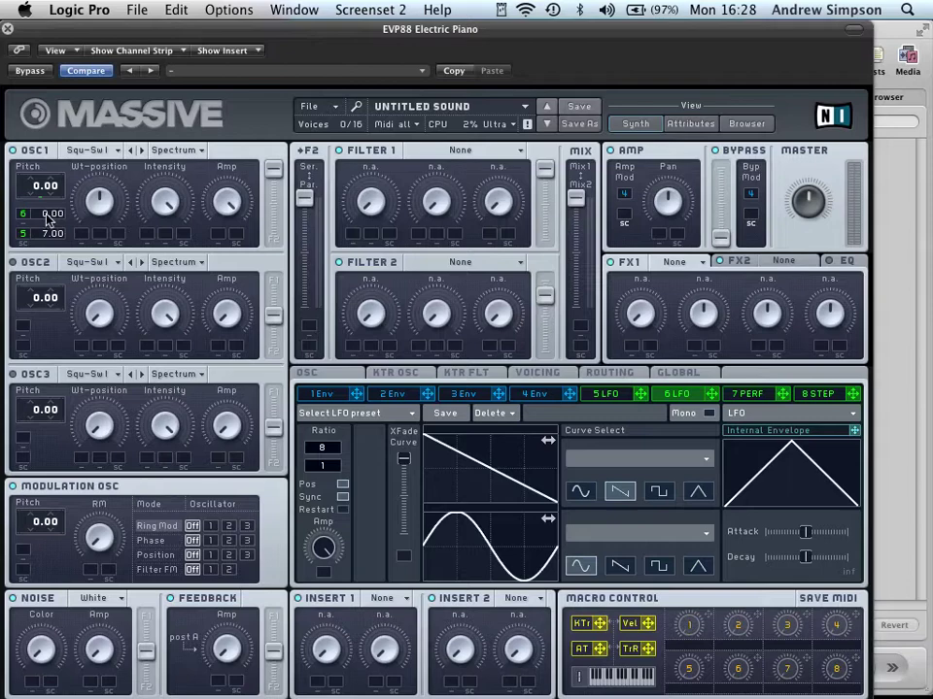
drag(46, 218, 51, 263)
Audition the pitch drop on the on-screen musical keyboard.
key(Caps_Lock)
key(a)
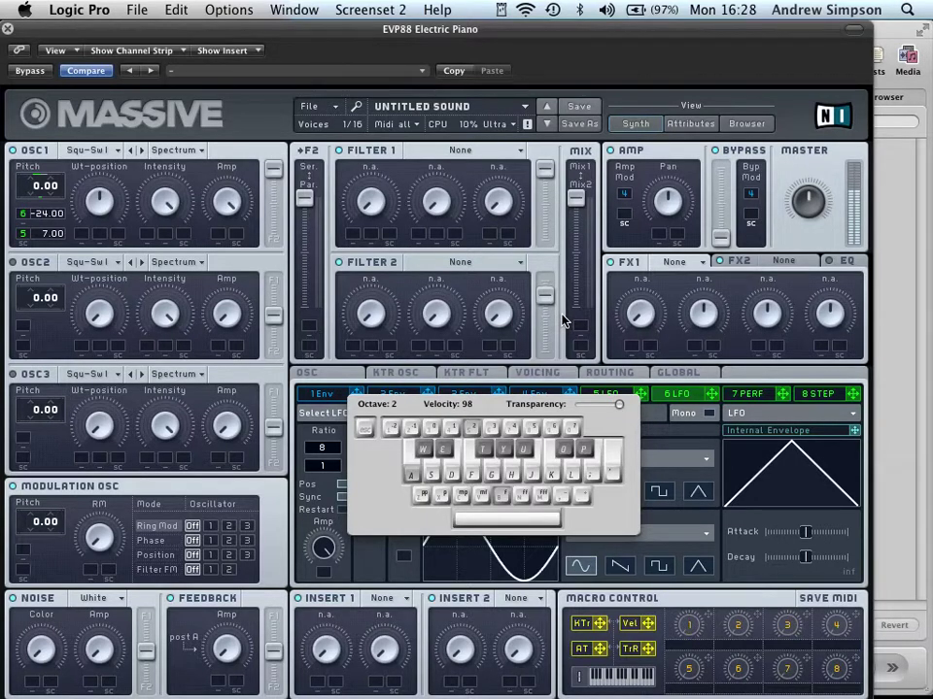
key(super+k)
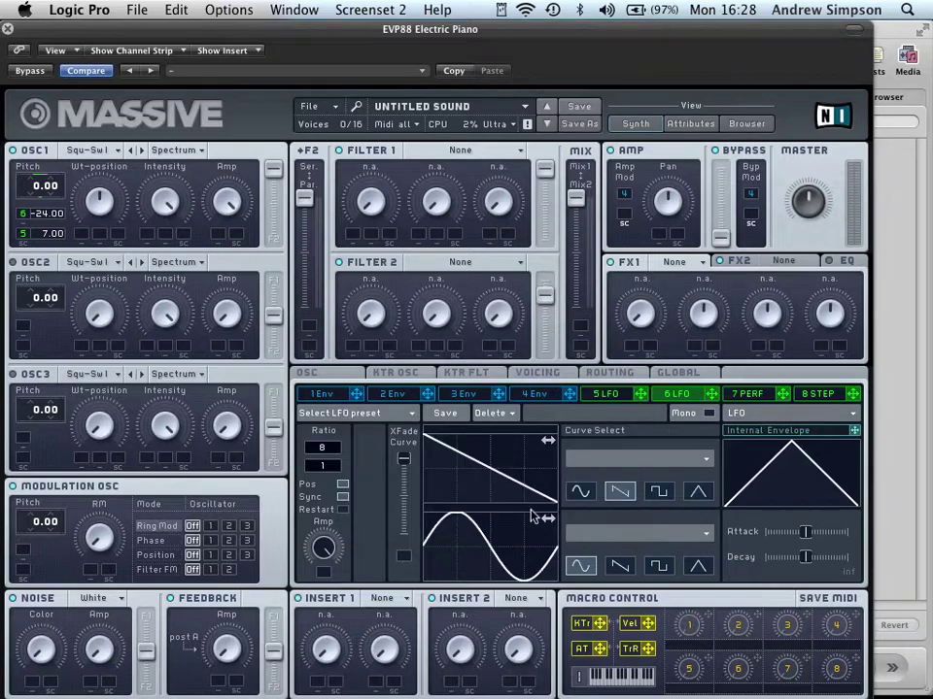
click(752, 394)
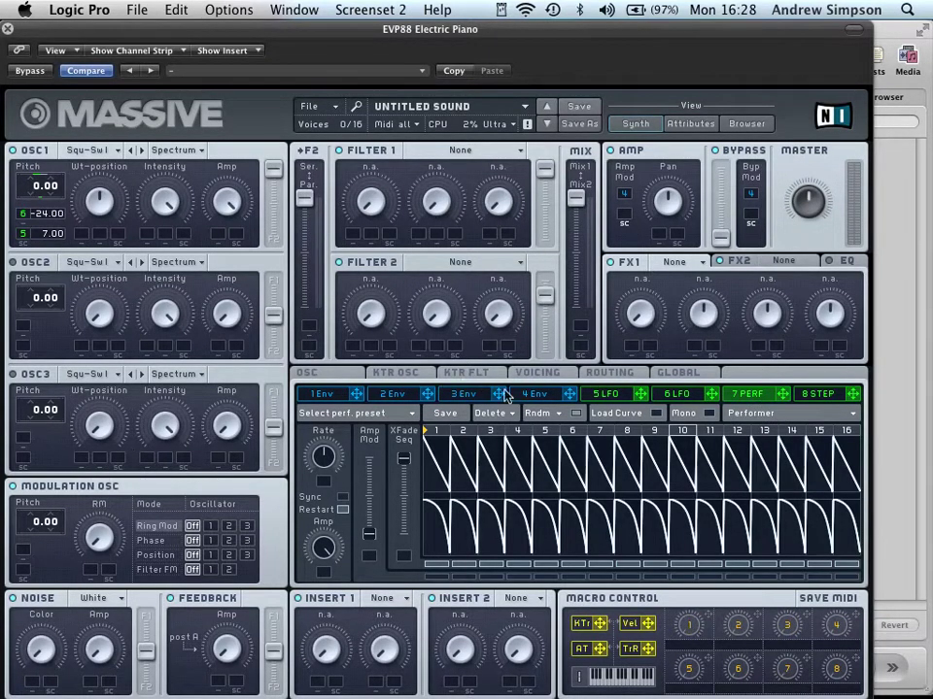
Set the noise oscillator to Bright noise, route LFO 5 to its level, and audition.
click(626, 400)
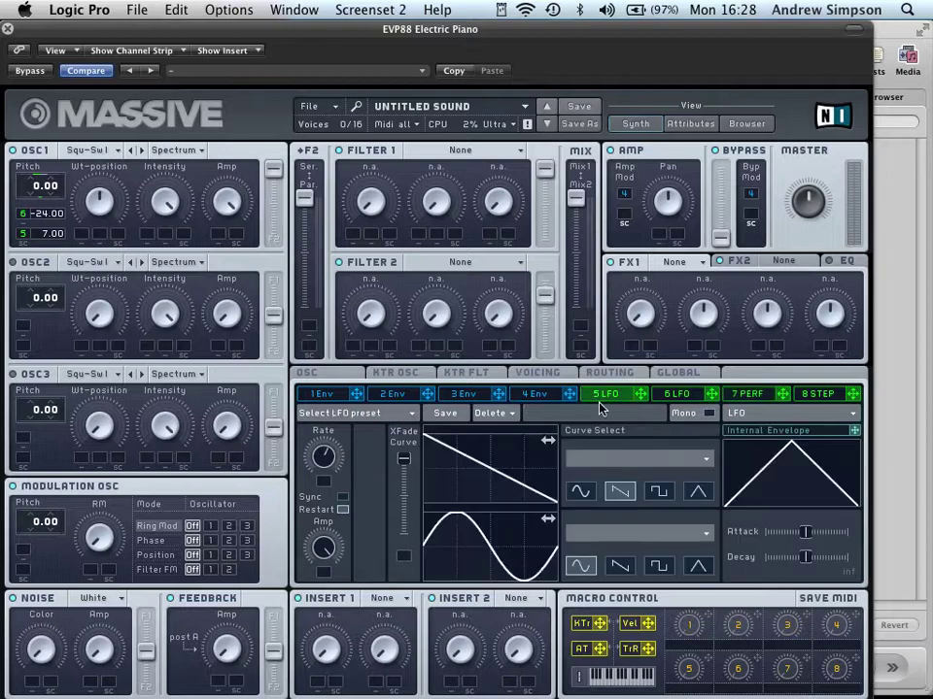
click(121, 598)
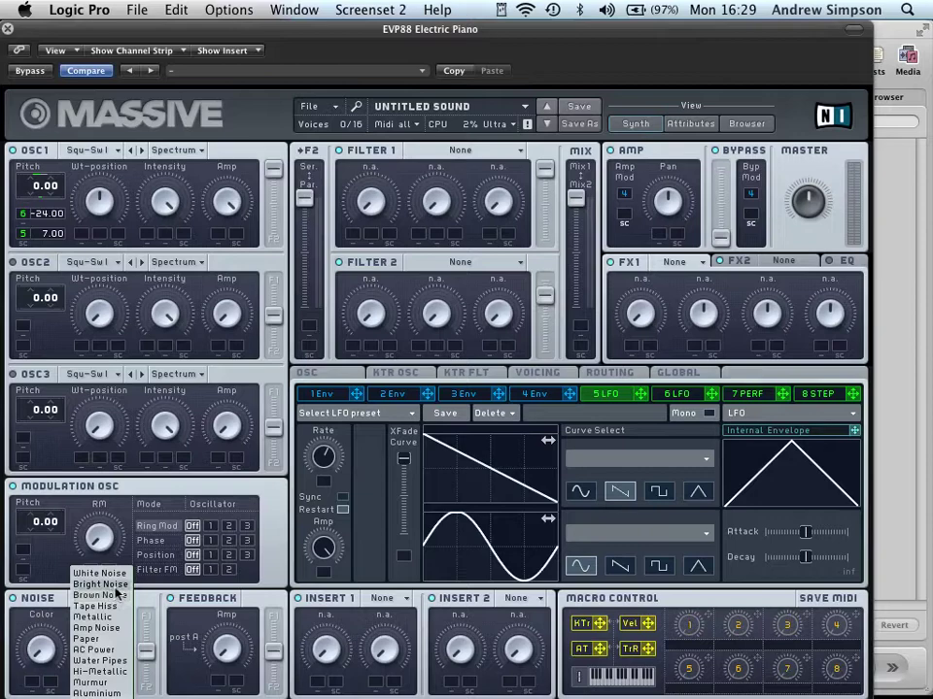
click(82, 583)
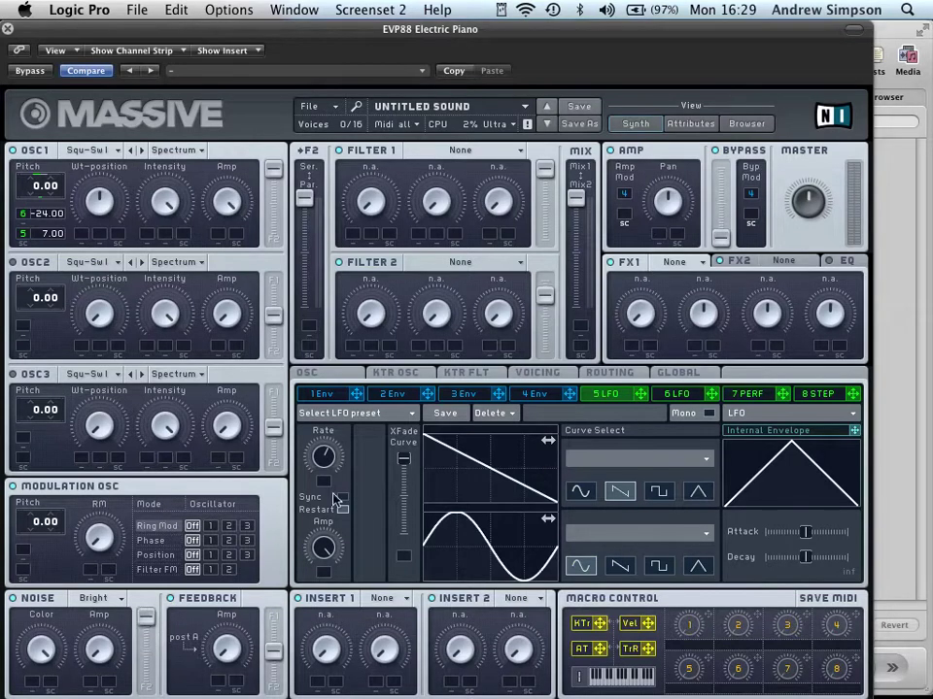
drag(641, 398, 94, 627)
key(super+k)
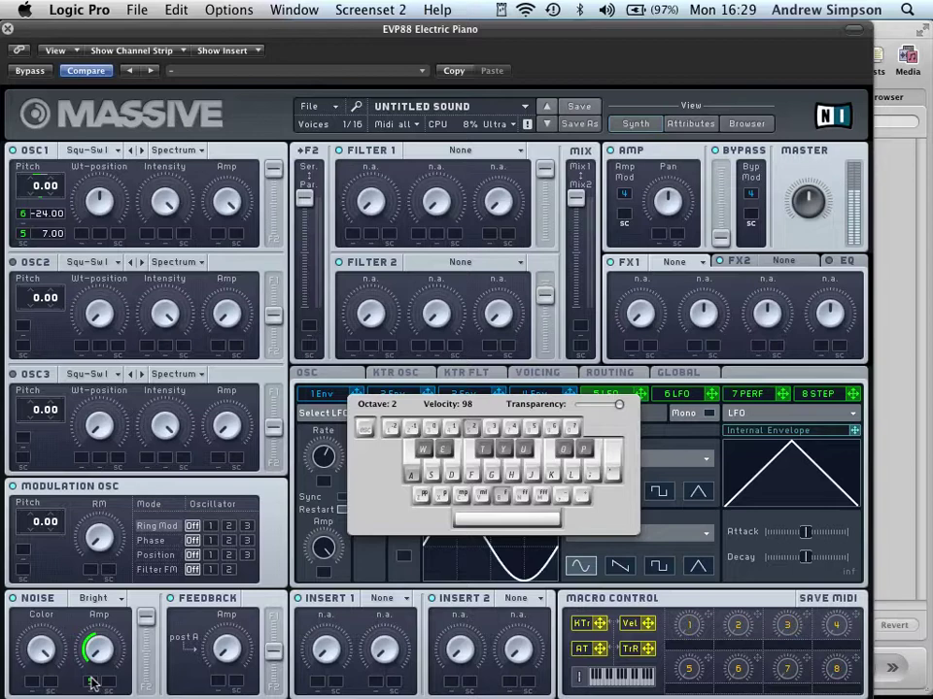
key(super+k)
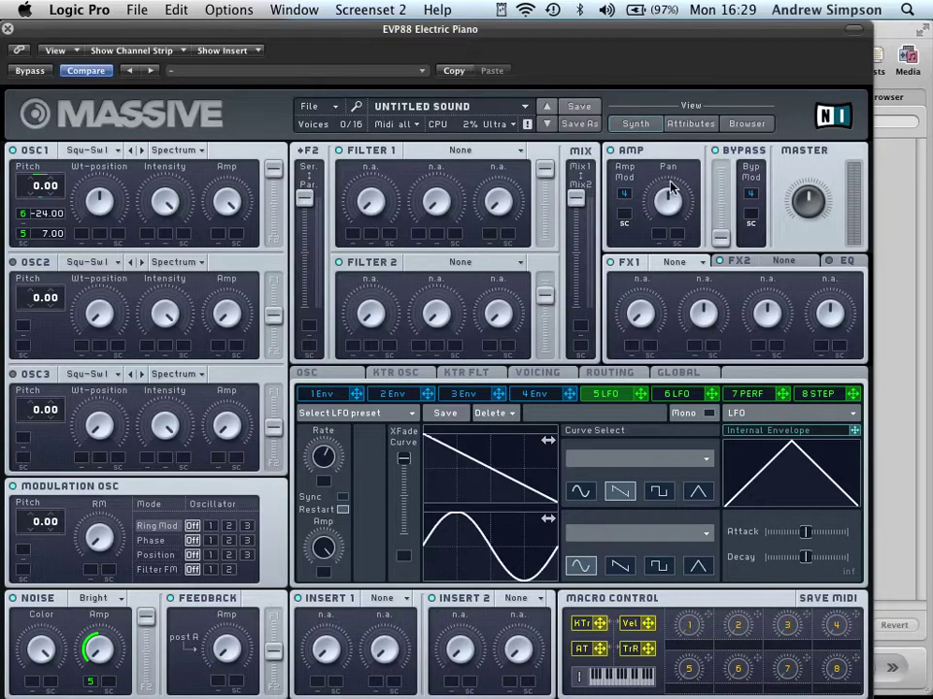
Change modulator 7 to an LFO and route it to the Amp pan with a set depth.
click(757, 398)
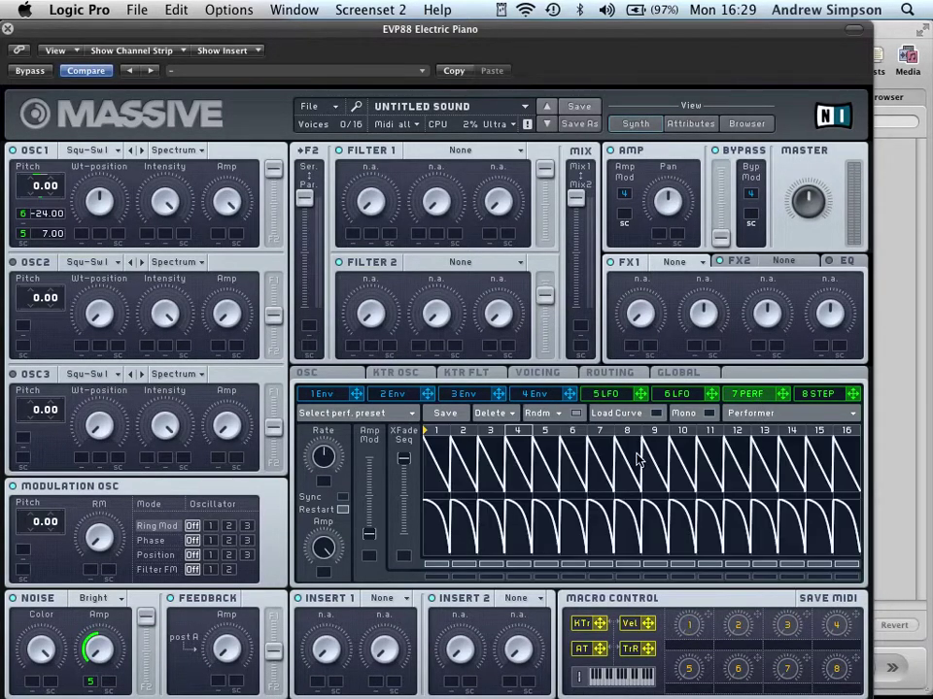
click(760, 415)
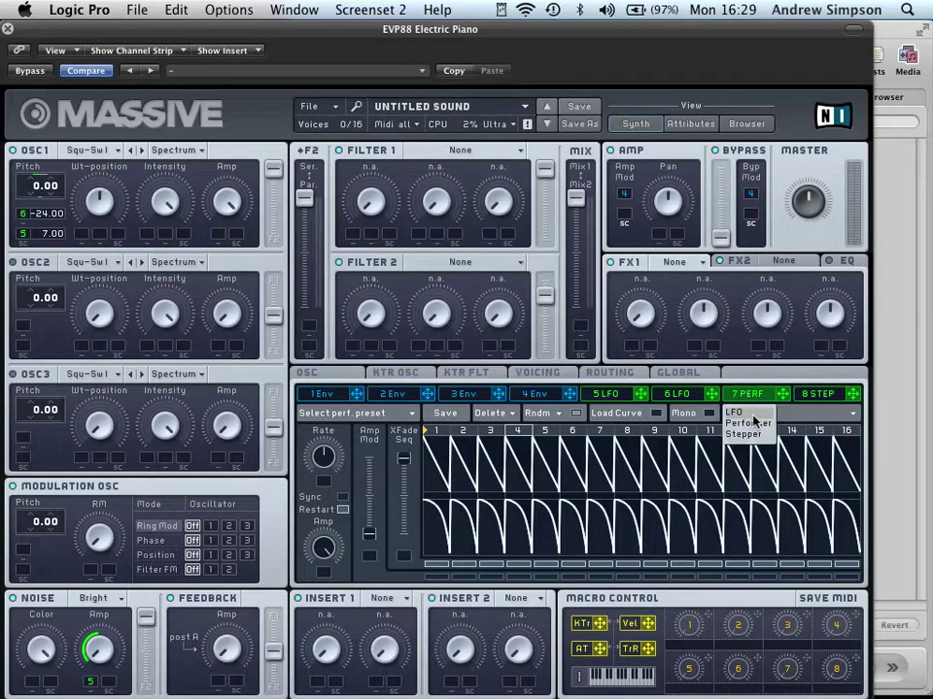
click(753, 414)
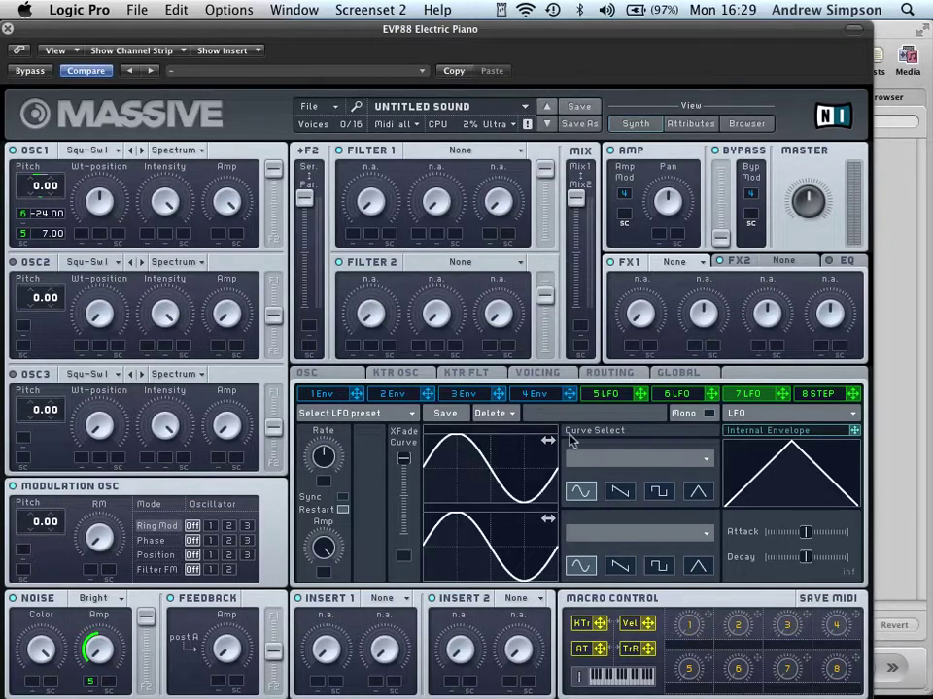
drag(783, 394, 663, 242)
drag(661, 239, 664, 277)
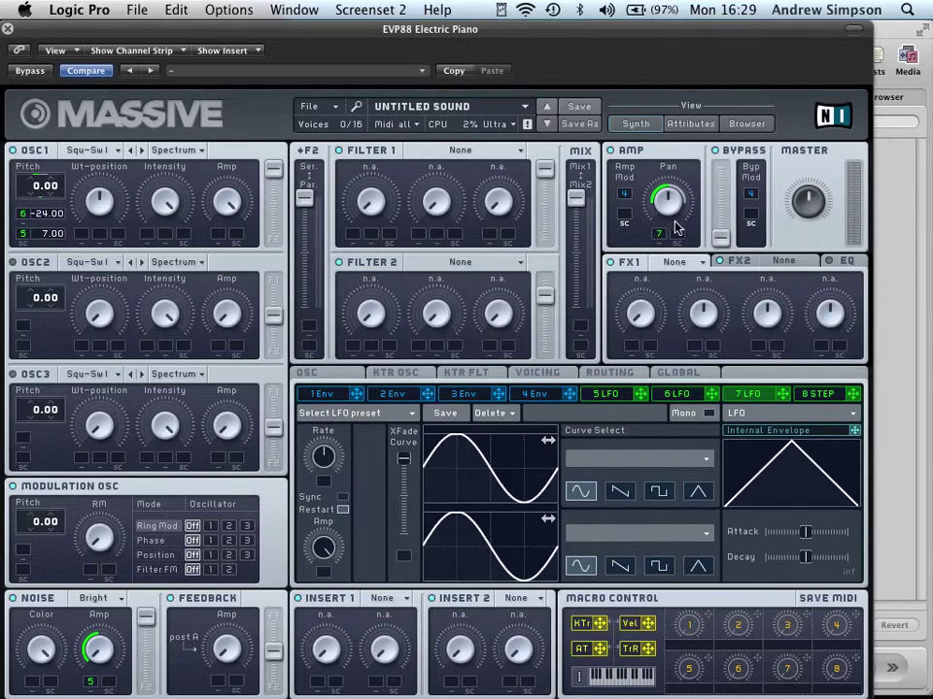
key(Caps_Lock)
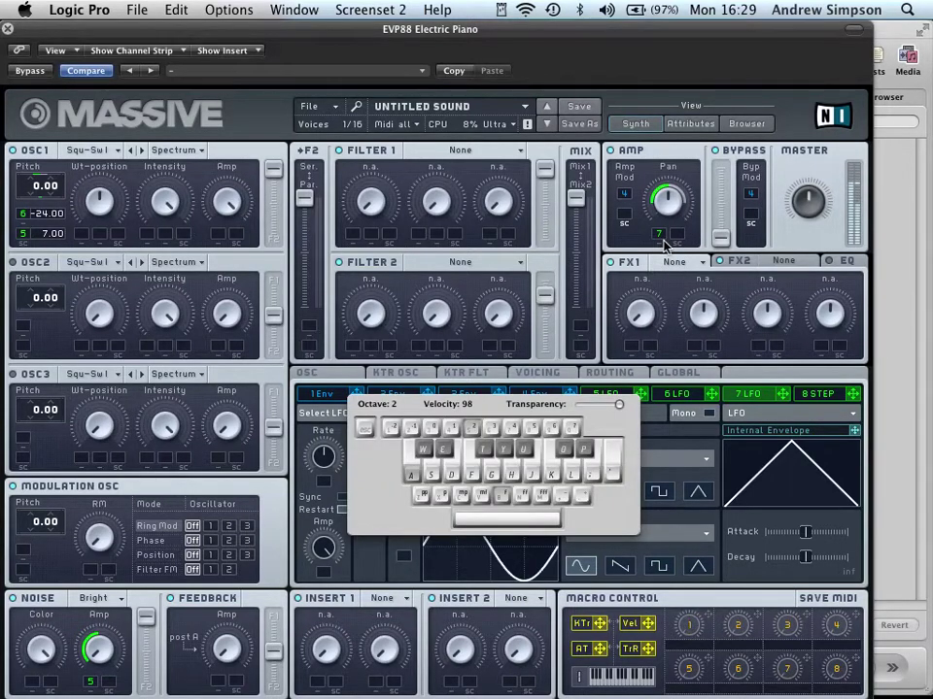
Assign Macro 1 to LFO 5's rate and audition the result on the musical keyboard.
key(Caps_Lock)
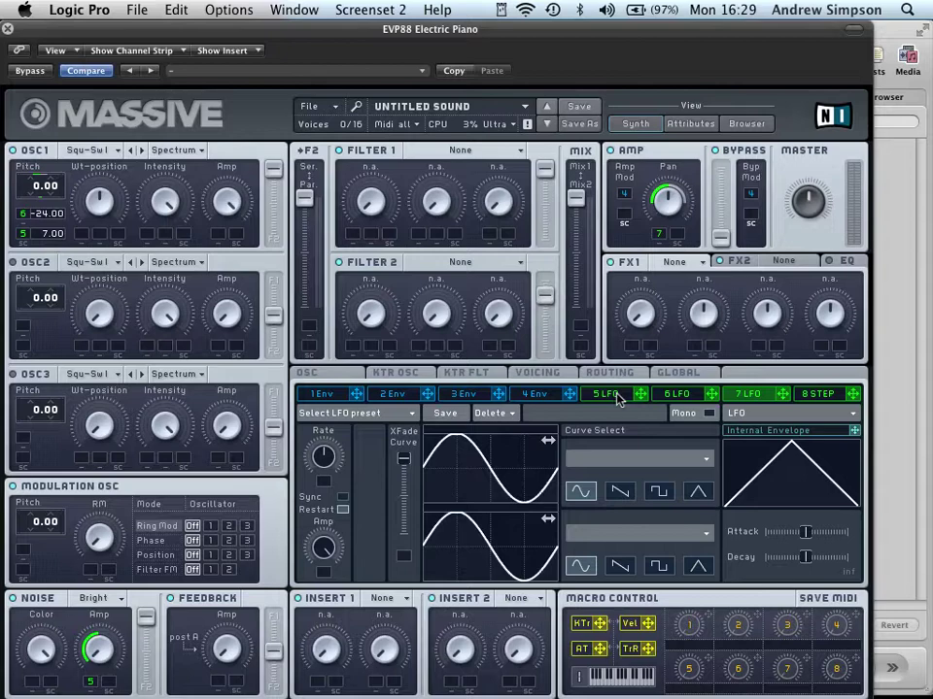
click(619, 490)
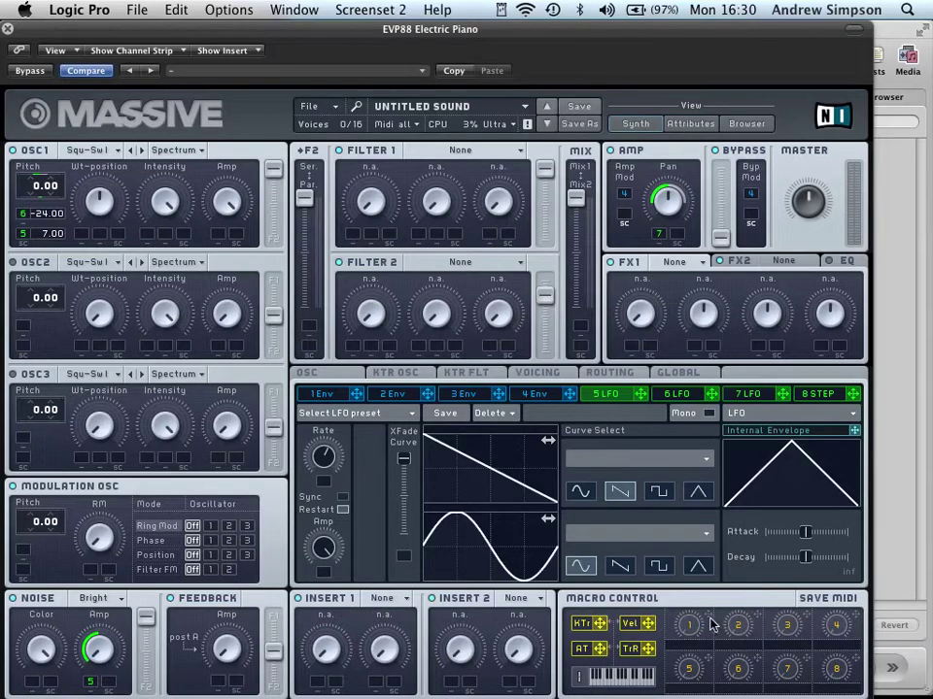
drag(700, 616, 325, 482)
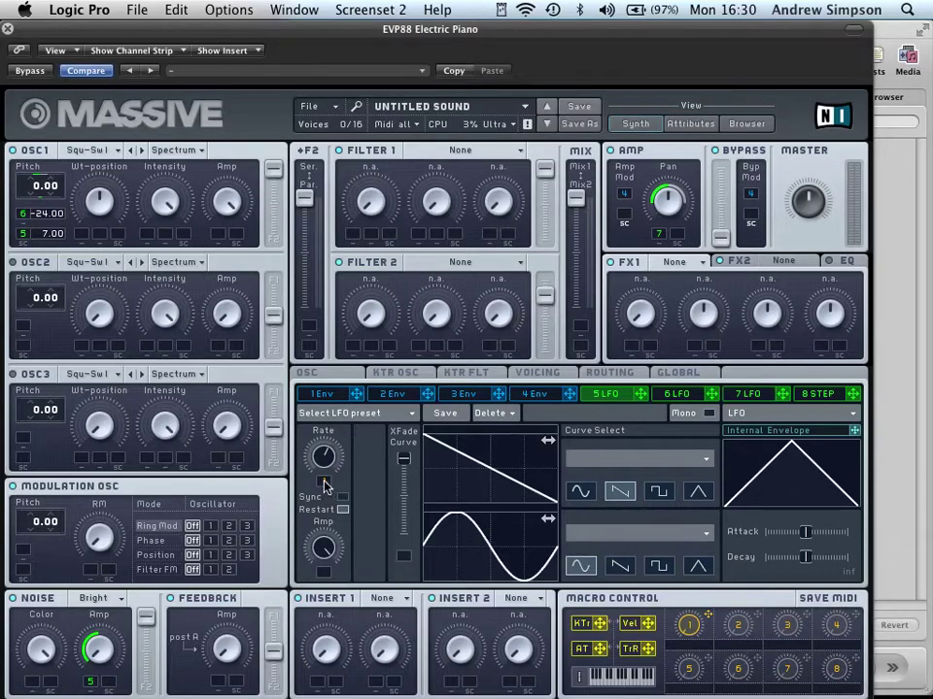
drag(324, 486, 325, 483)
key(super+k)
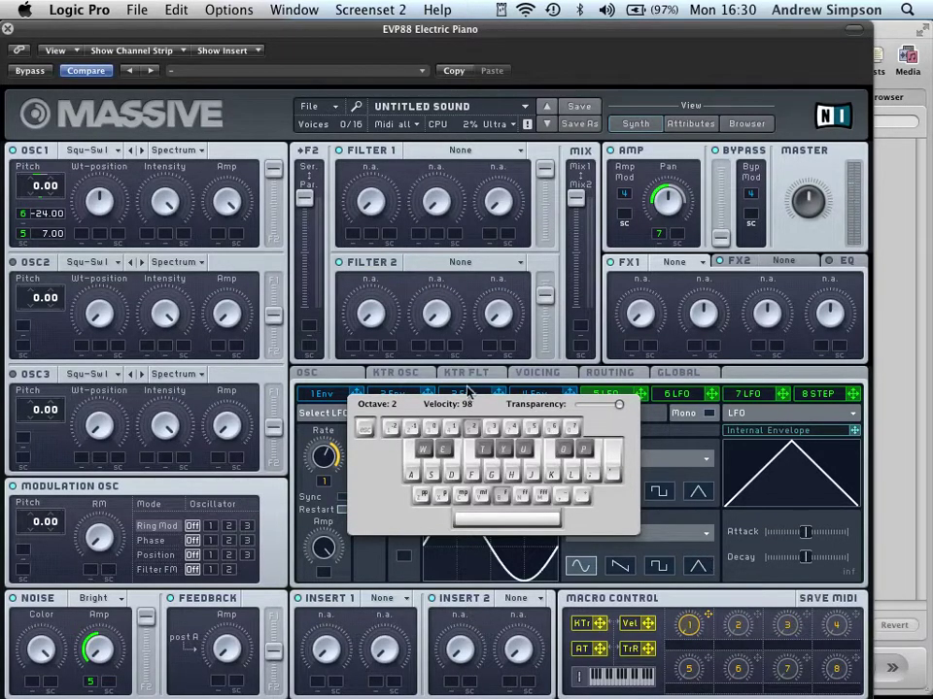
key(Caps_Lock)
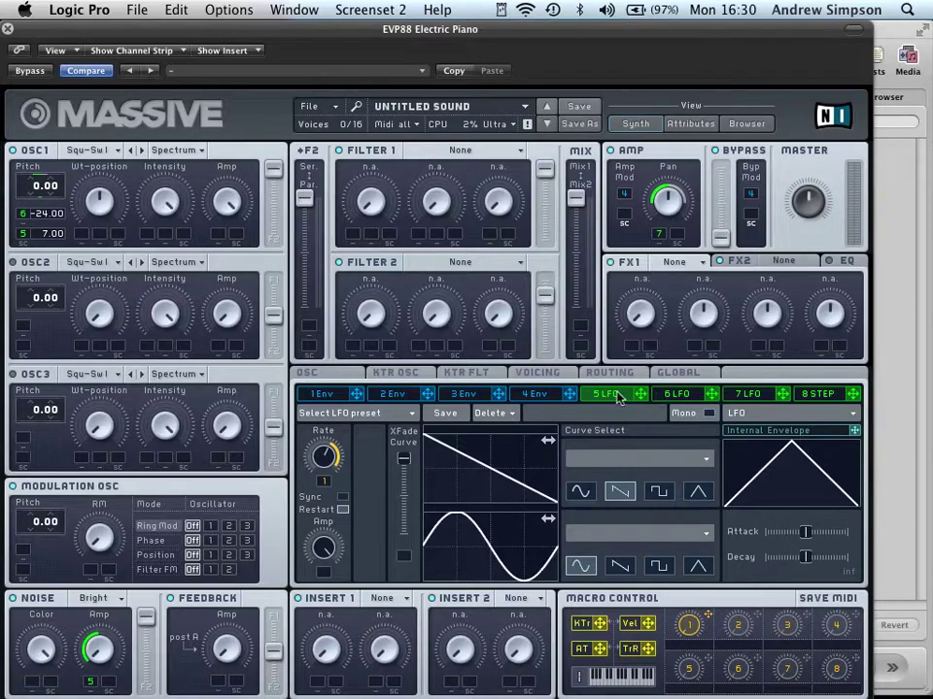
Assign Macro 1 to LFO 7's rate and amount with an adjusted depth, then audition.
click(744, 396)
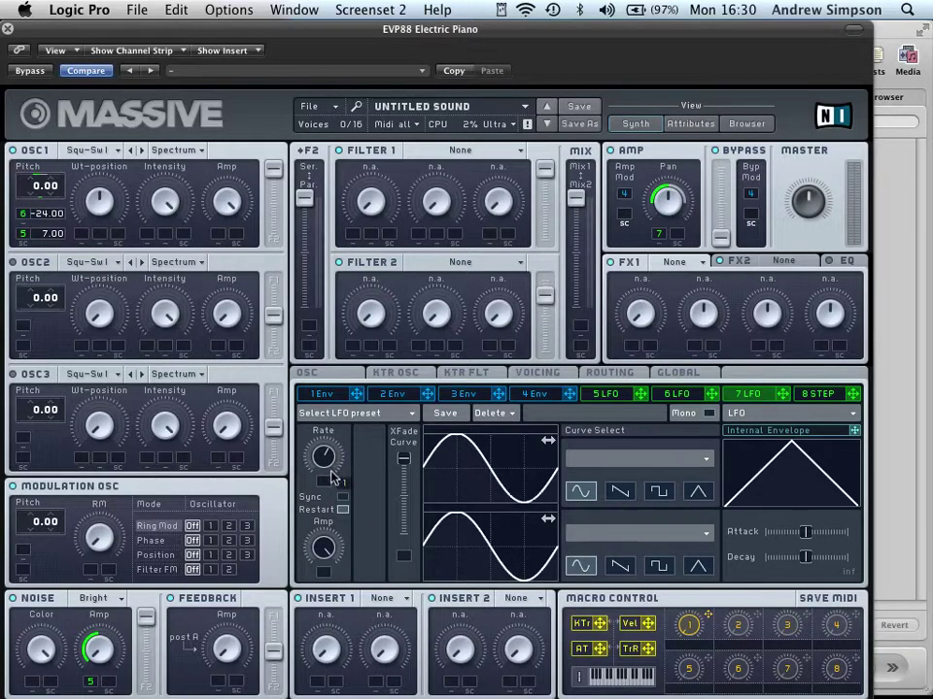
drag(324, 483, 322, 480)
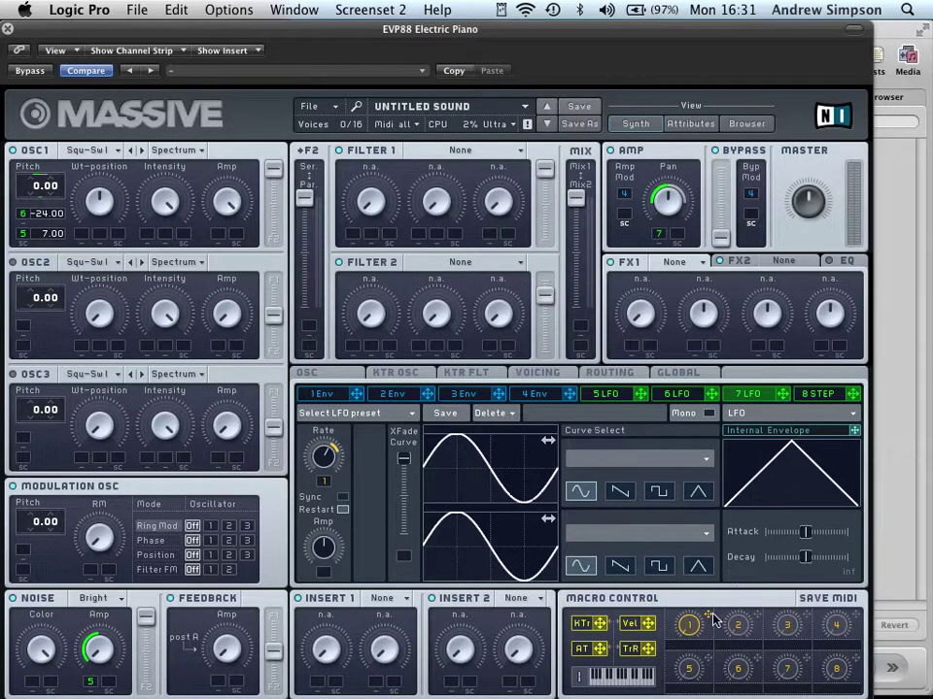
click(322, 570)
drag(324, 571, 323, 547)
key(super+k)
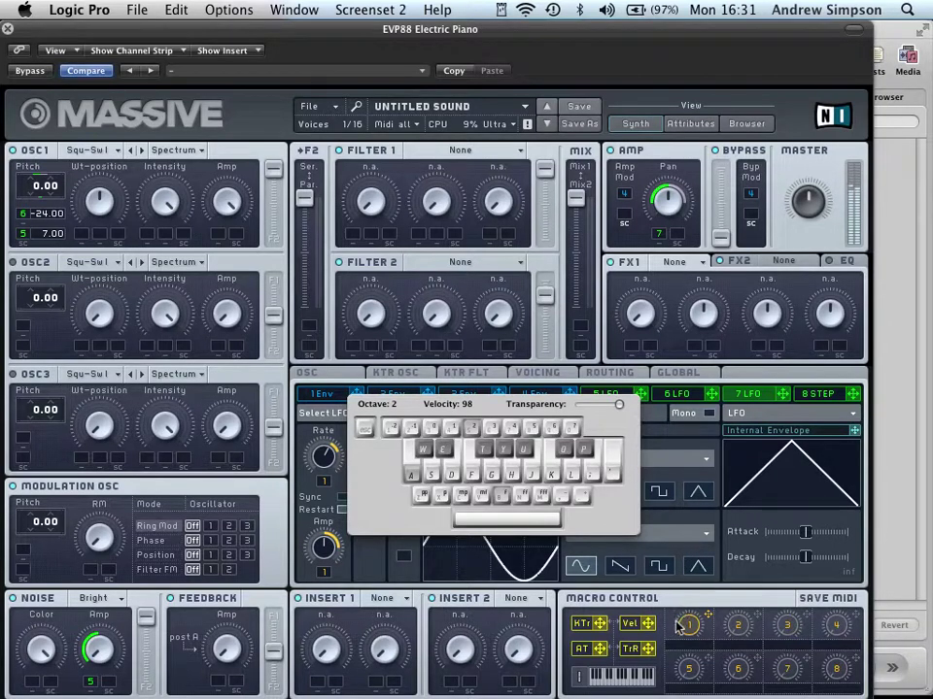
key(super+k)
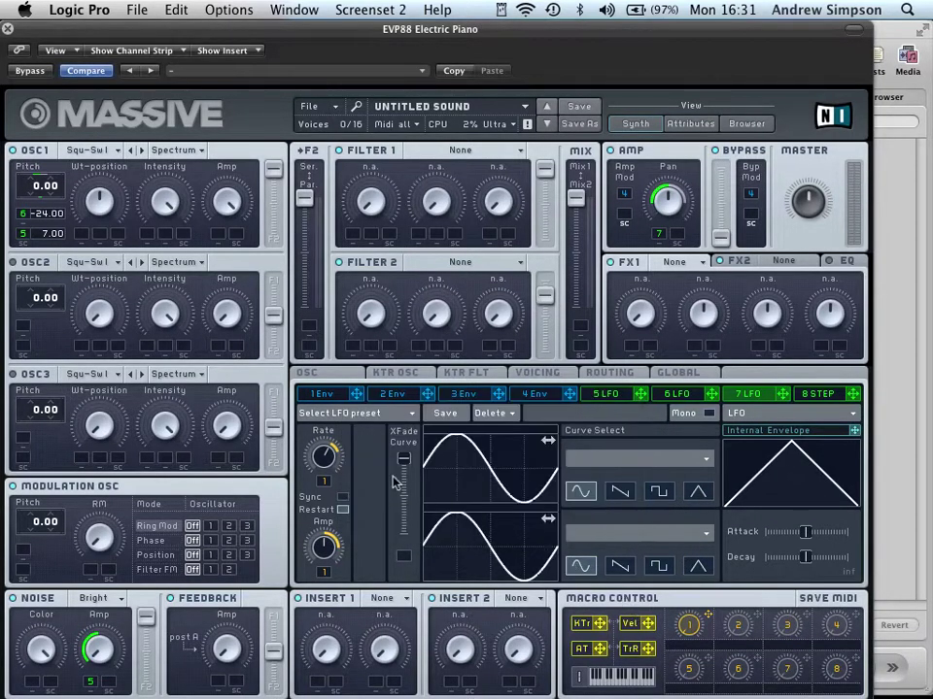
click(680, 394)
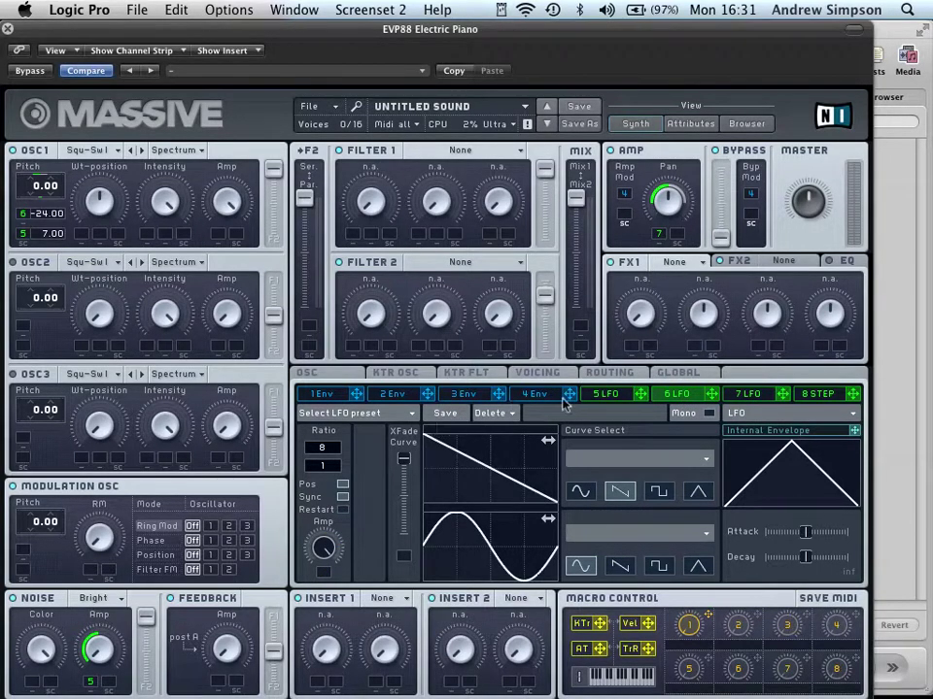
Load Reverb into Massive's FX1 slot and audition it on the musical keyboard.
click(701, 264)
click(694, 280)
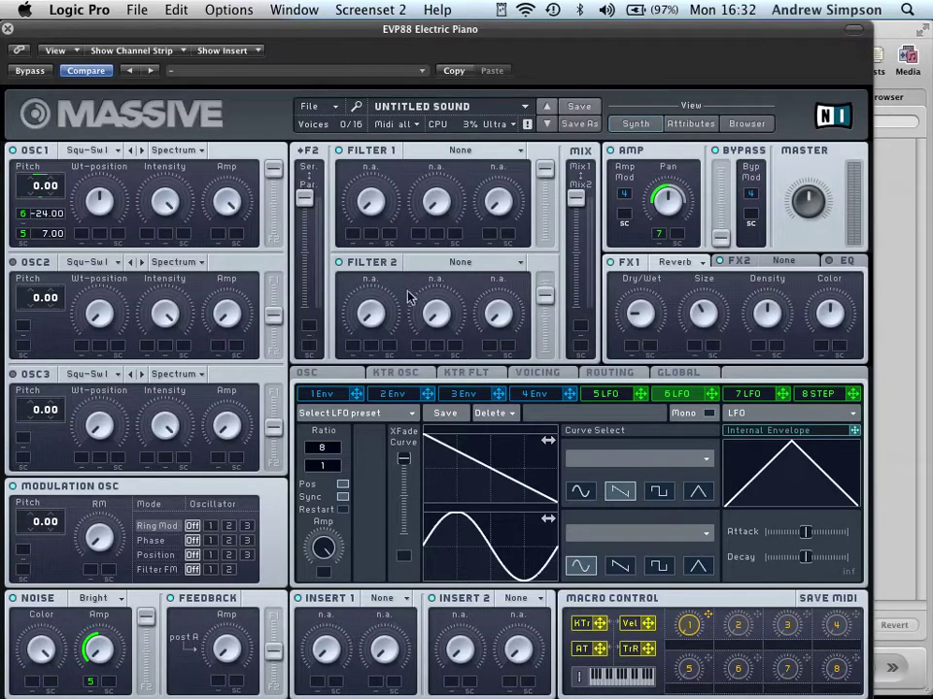
key(super+k)
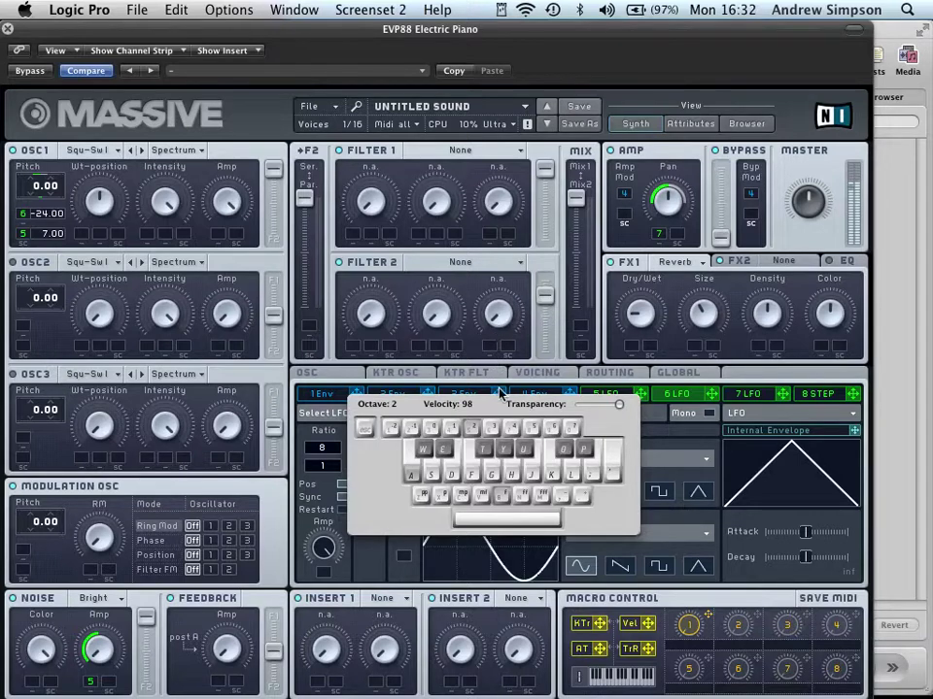
key(super+k)
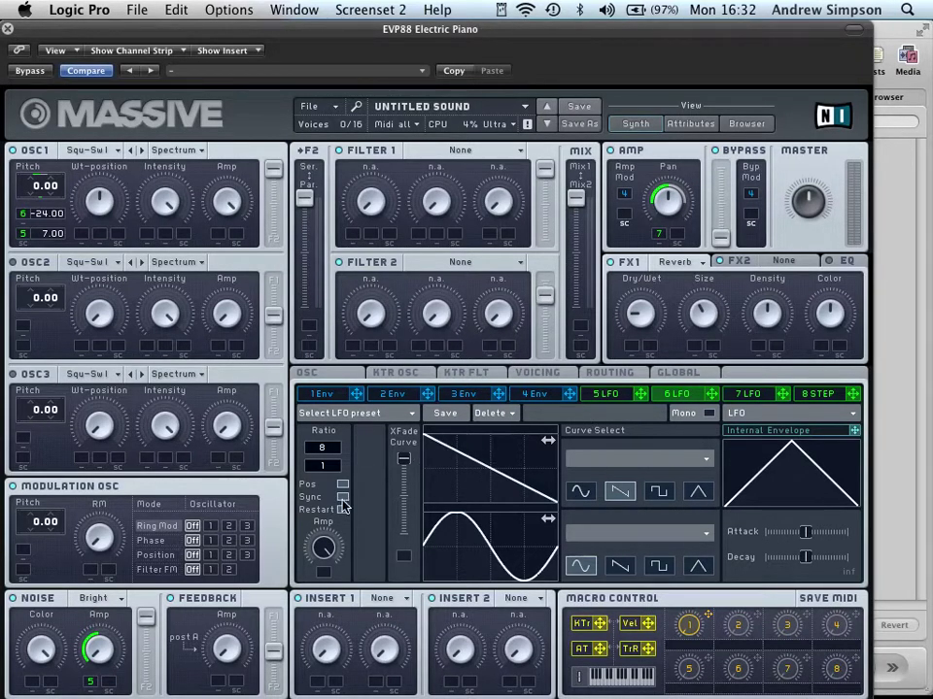
Audition the finished Massive patch with a Musical Typing test note, then hide the keyboard.
key(super+k)
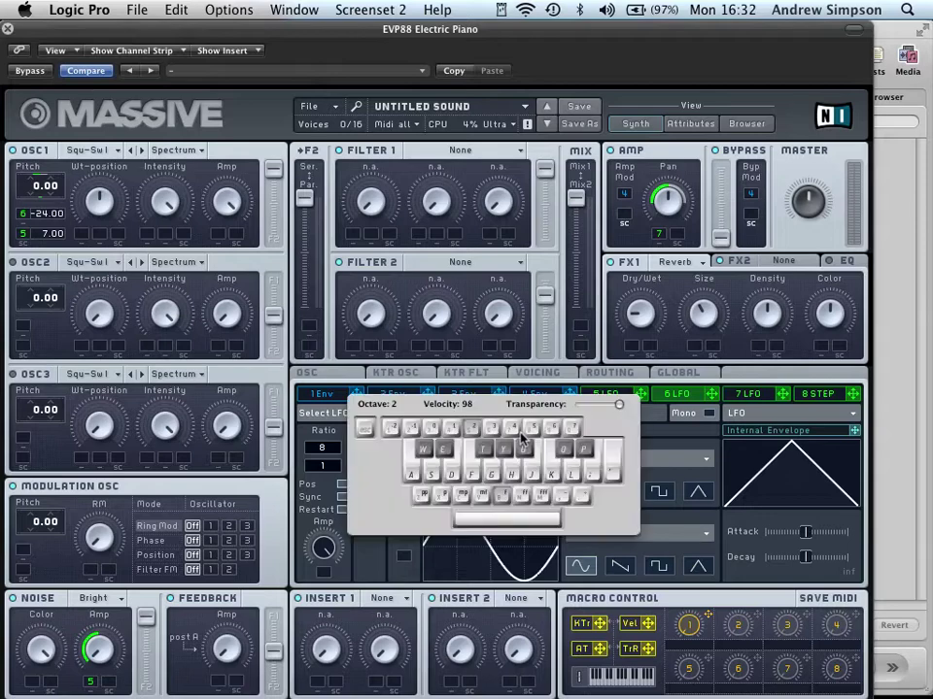
key(a)
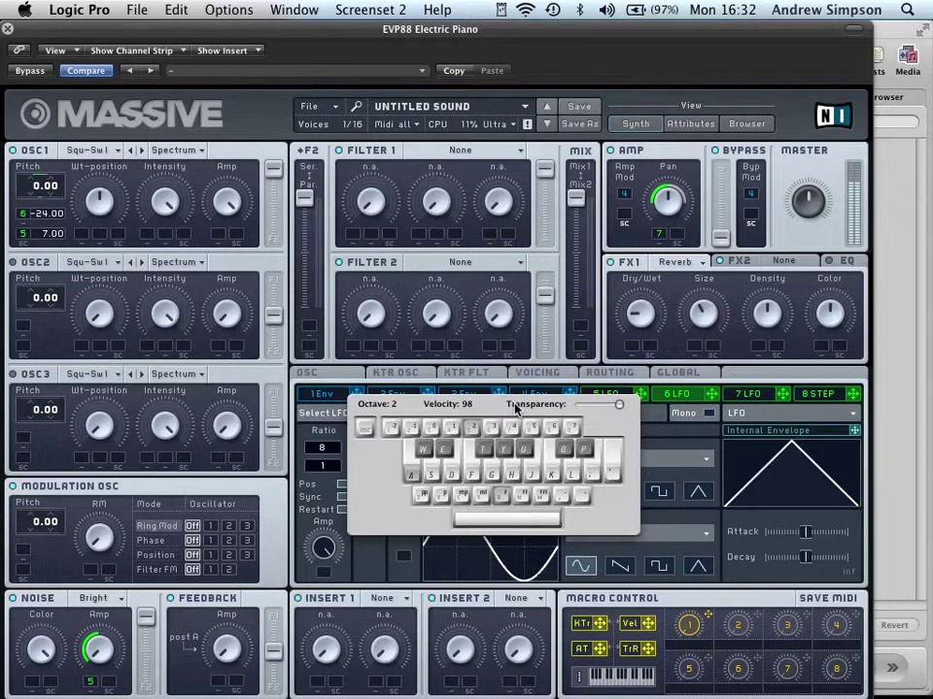
key(super+k)
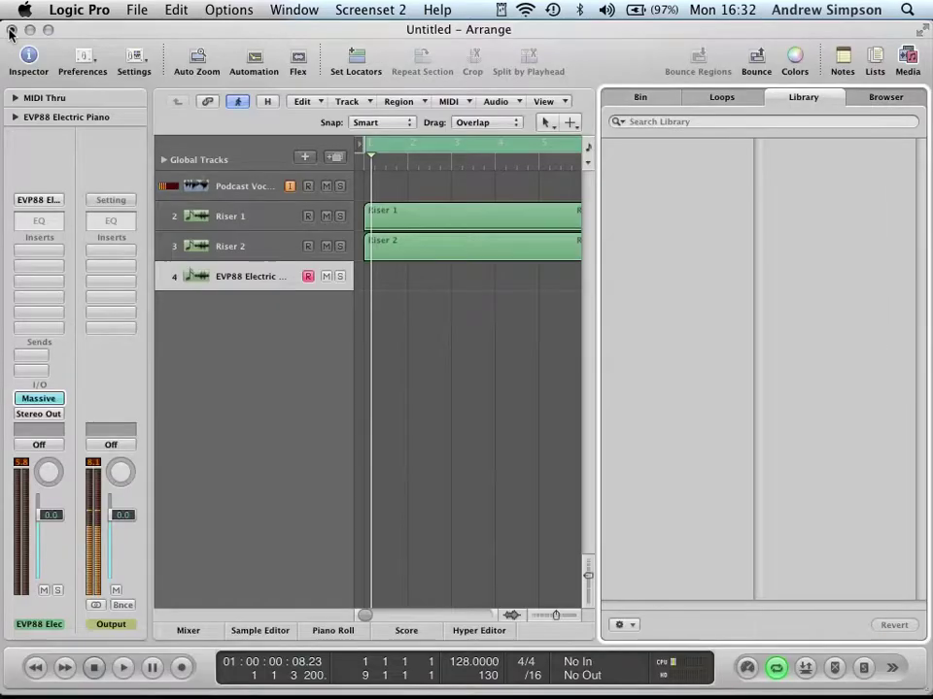
Close Massive, hide the library, and show track 4's automation for Massive MACRO 1.
click(8, 29)
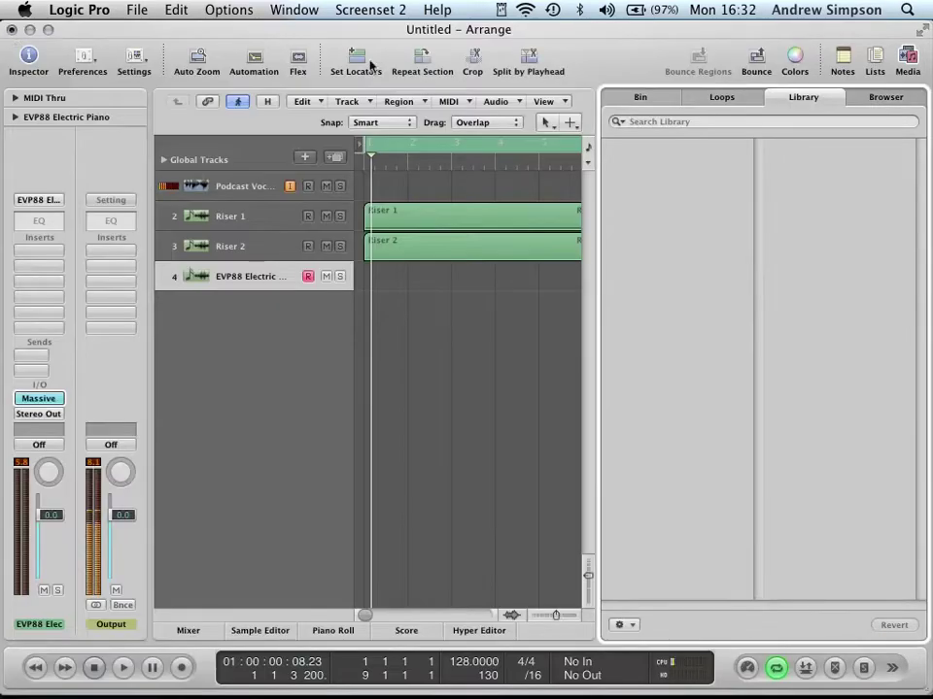
key(y)
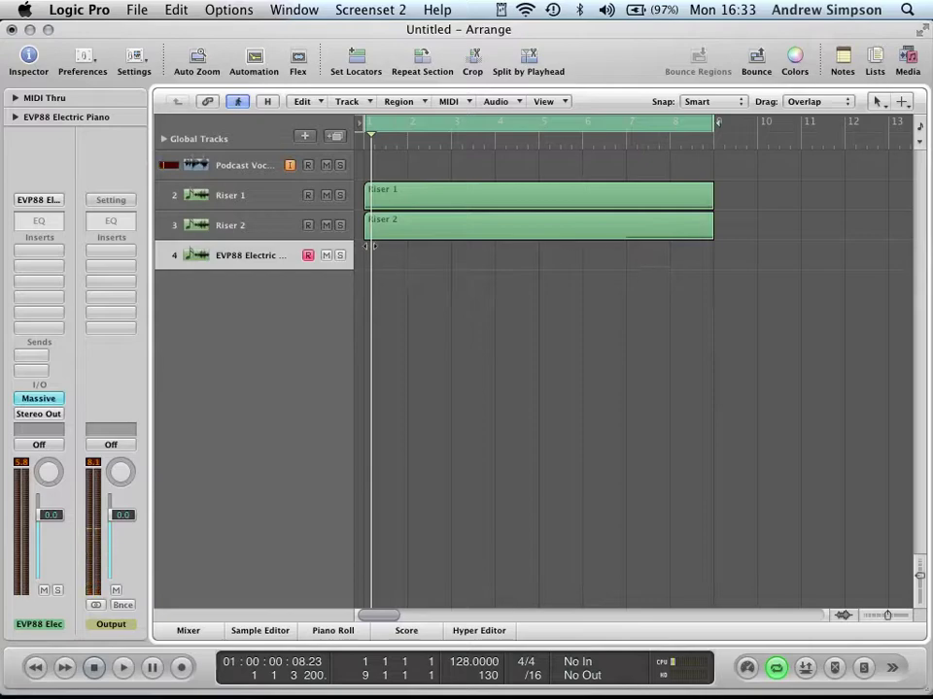
key(a)
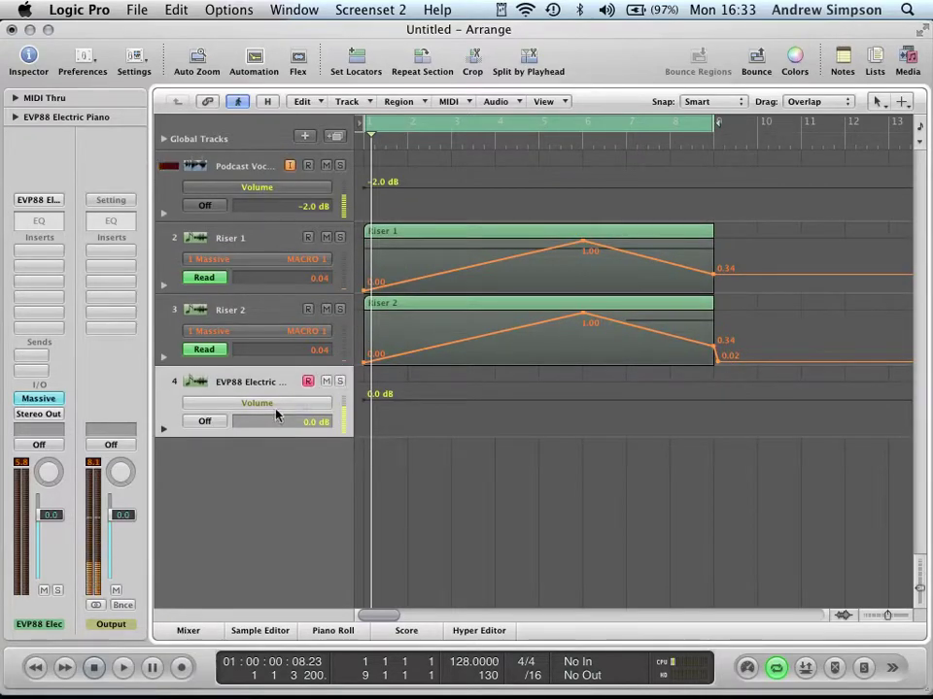
click(272, 413)
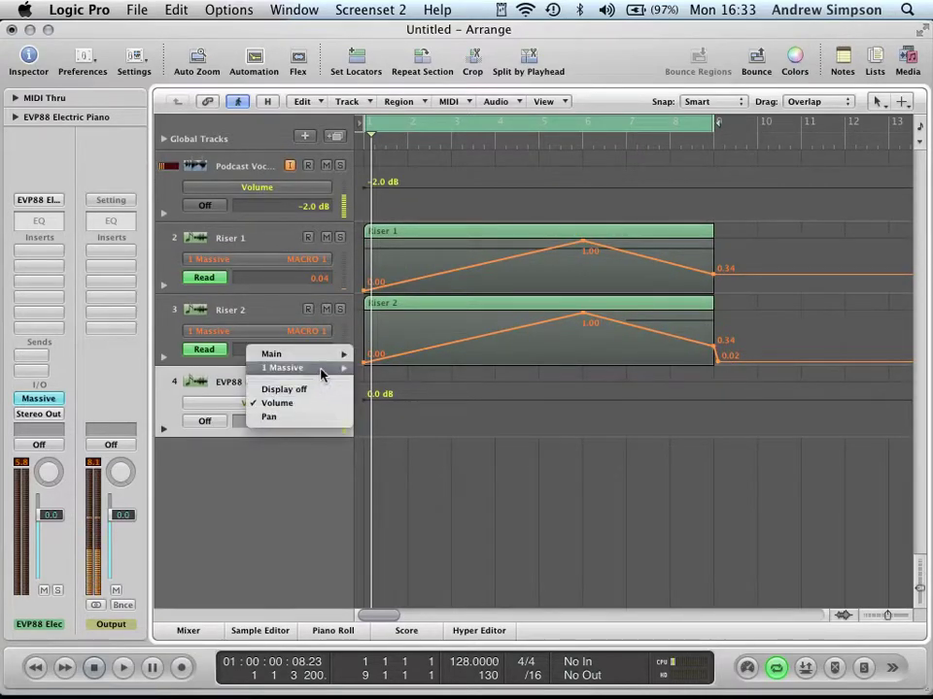
mouse_move(323, 374)
mouse_move(428, 681)
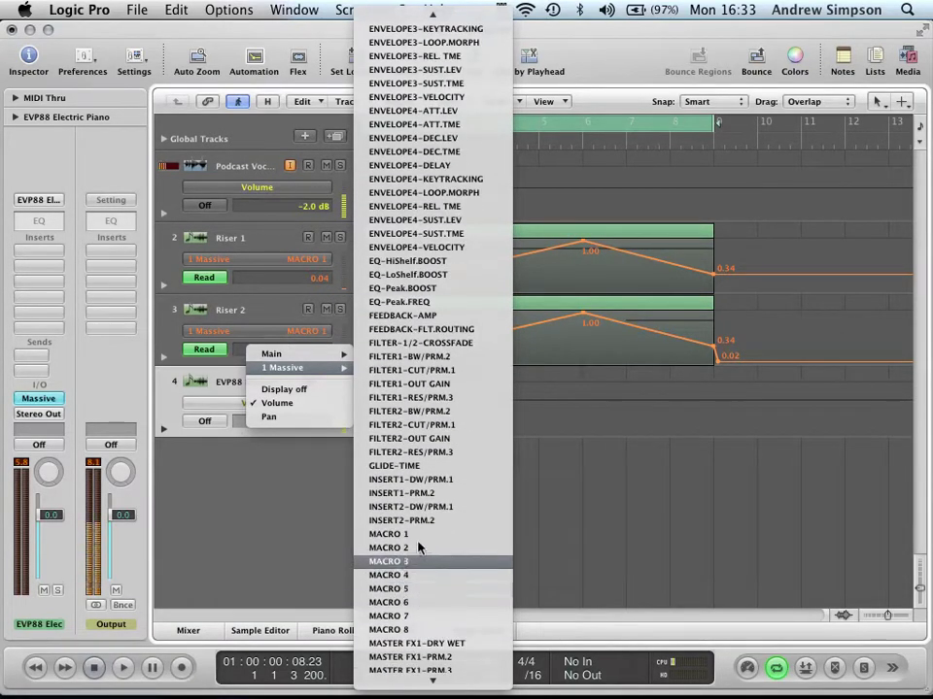
click(420, 535)
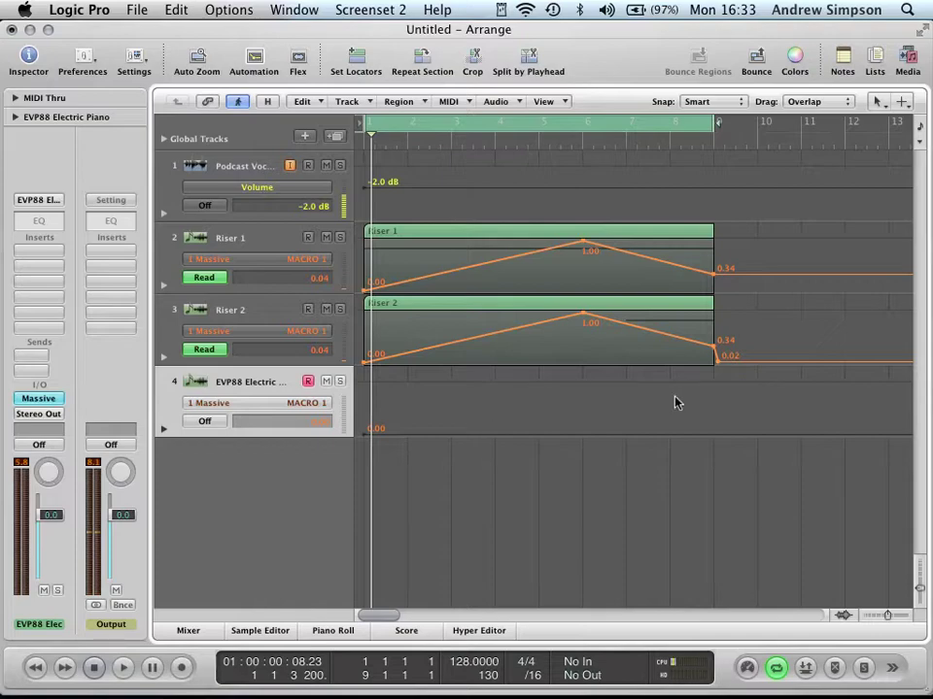
Draw MACRO 1 automation rising from 0.00 to a 1.00 peak and falling to 0.34 at bar 9, then mute Riser 1.
click(713, 438)
drag(714, 433, 709, 419)
key(space)
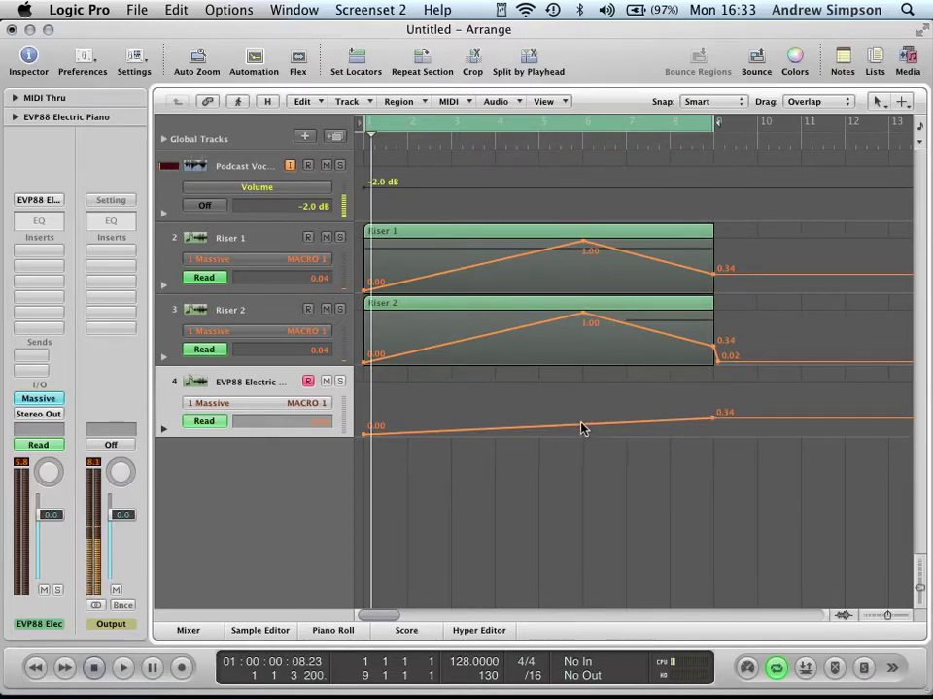
drag(583, 430, 583, 389)
click(581, 390)
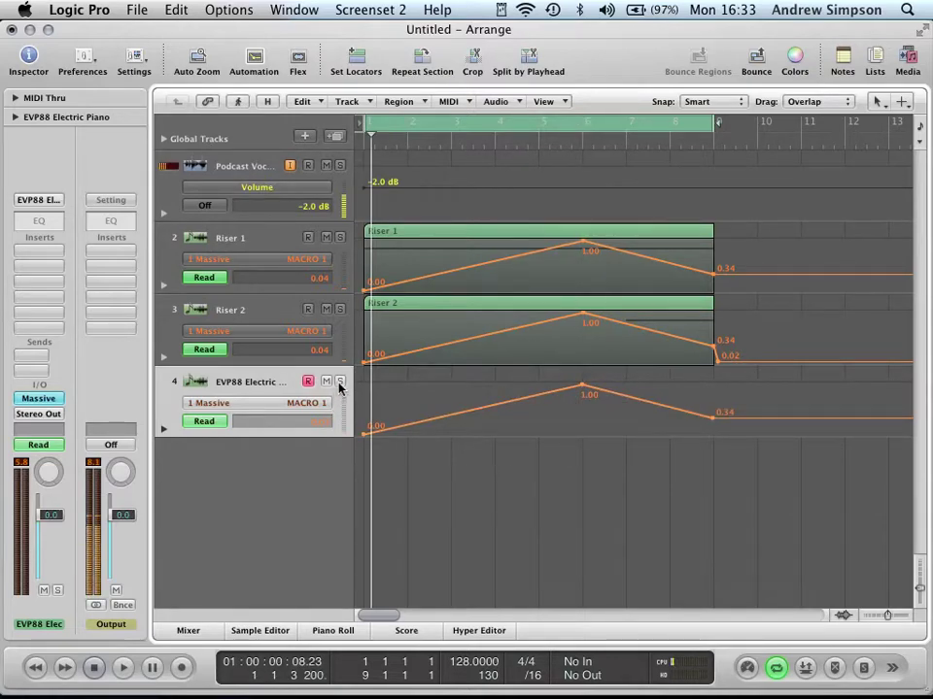
click(327, 237)
Mute Riser 2, hide the automation lanes, and draw an empty region along track 4.
click(327, 310)
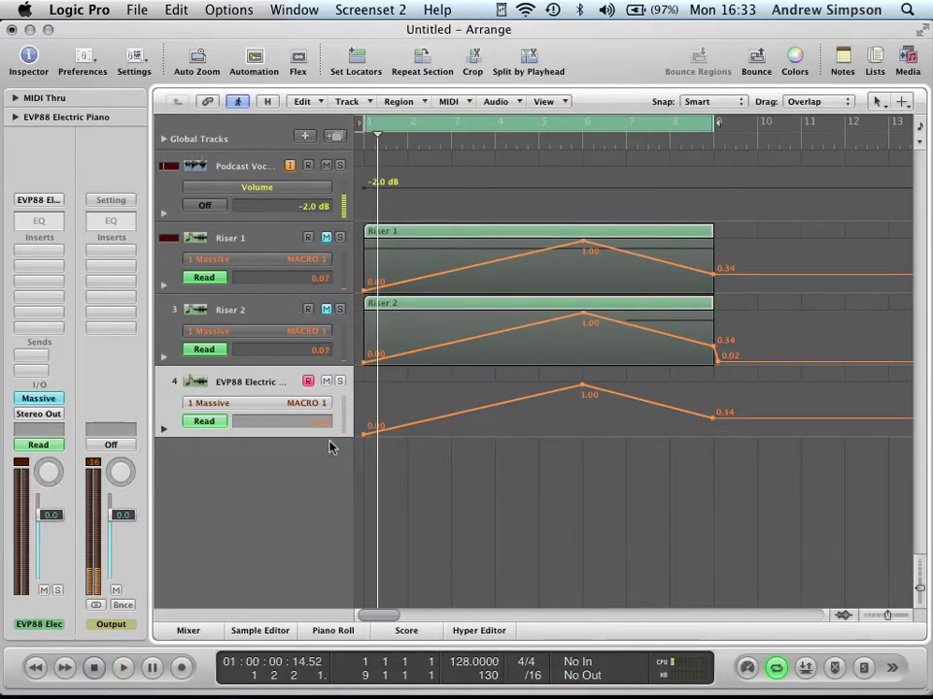
key(Caps_Lock)
key(Caps_Lock)
key(a)
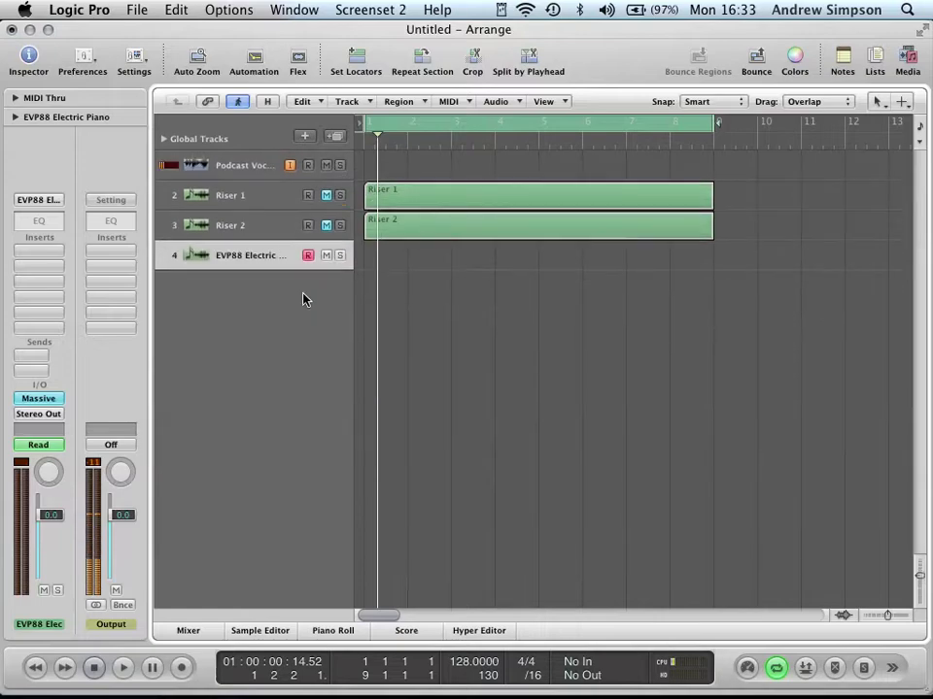
key(Escape)
click(389, 285)
click(389, 257)
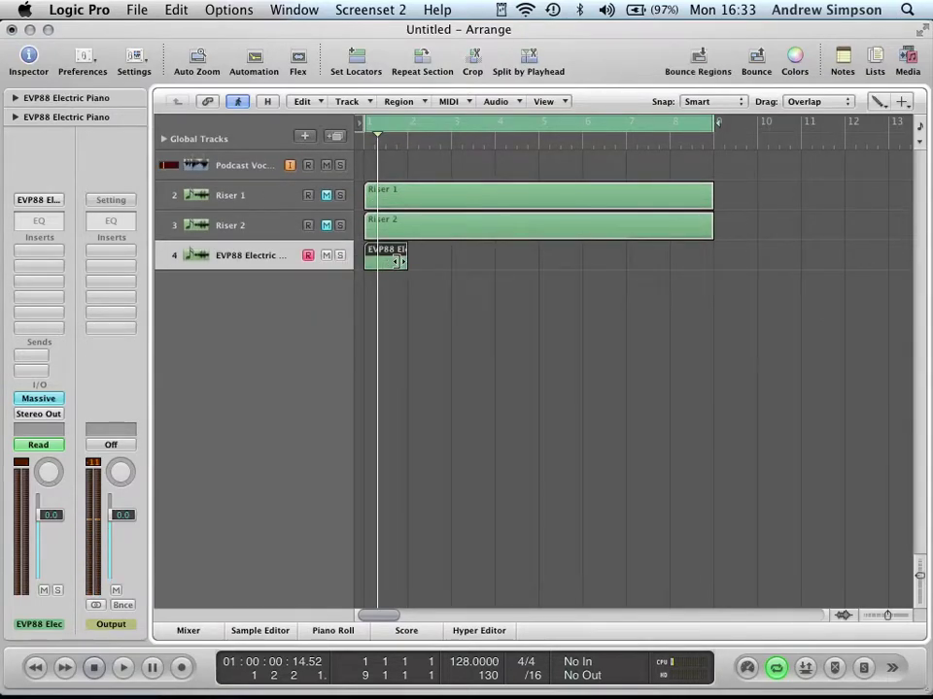
mouse_move(406, 265)
mouse_down()
mouse_move(714, 252)
mouse_move(699, 259)
mouse_up()
Draw a long A3 note in the EVP88 region's Piano Roll and play it back.
double_click(435, 193)
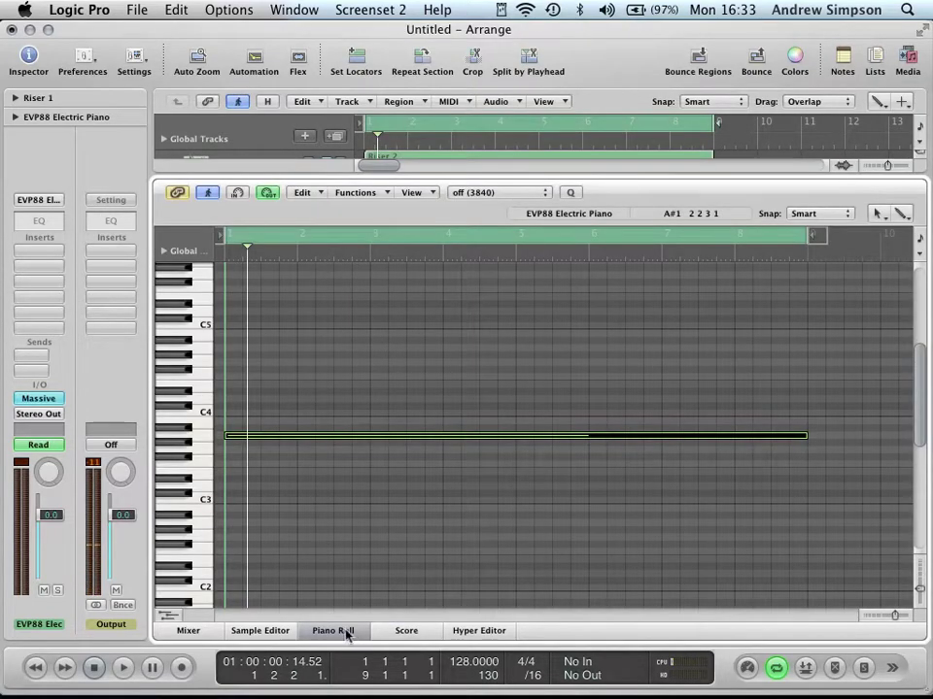
click(346, 632)
double_click(434, 259)
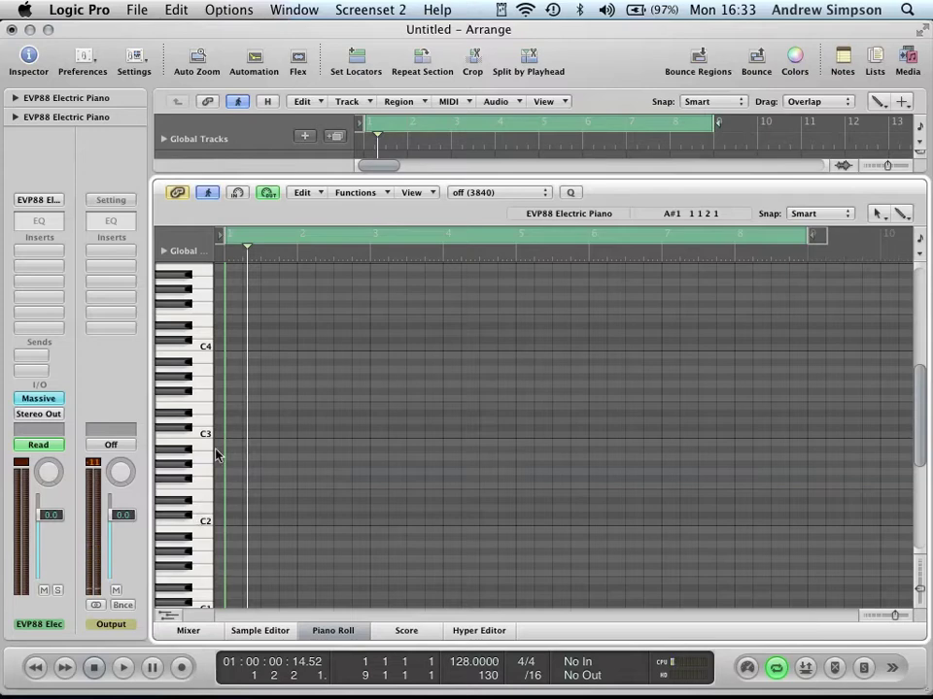
mouse_move(233, 377)
mouse_down()
mouse_move(485, 375)
mouse_move(248, 380)
mouse_up()
key(space)
key(space)
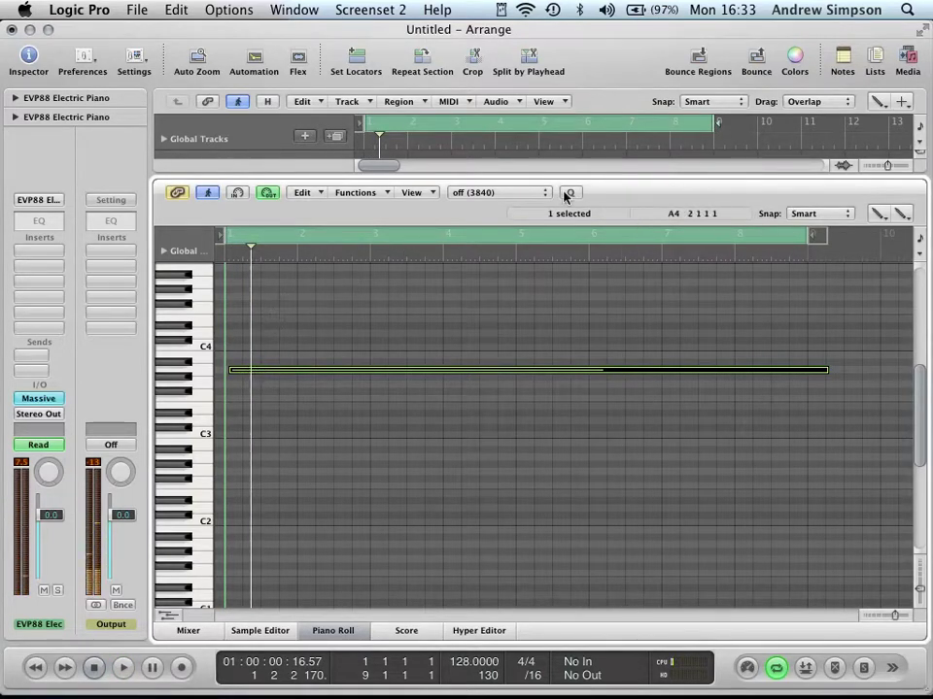
Quantize the note to 1/1 so it starts at bar 1, trim it to end at bar 9, and play.
click(531, 195)
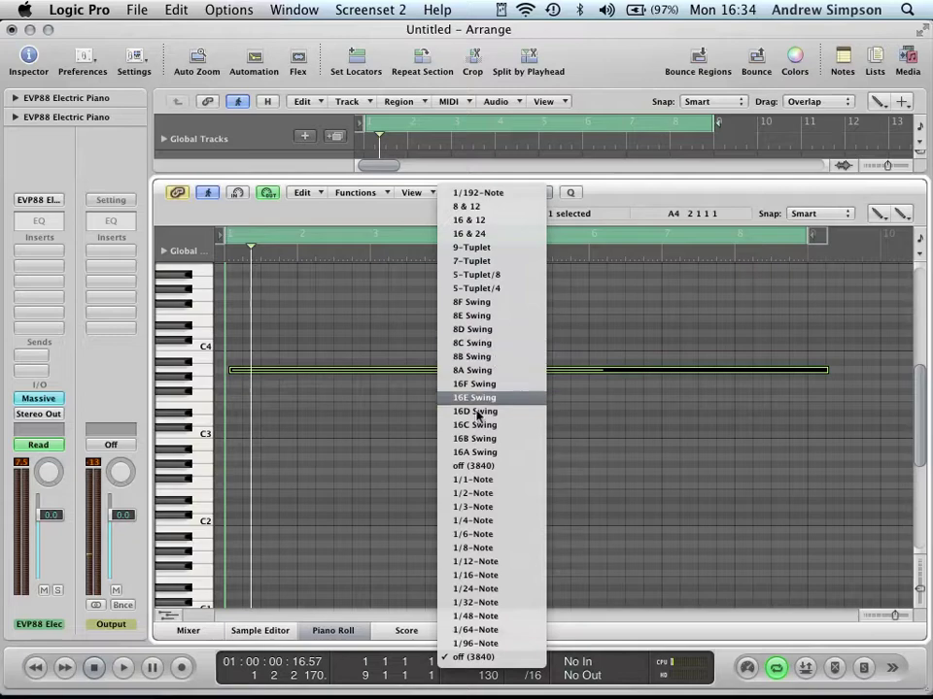
click(504, 488)
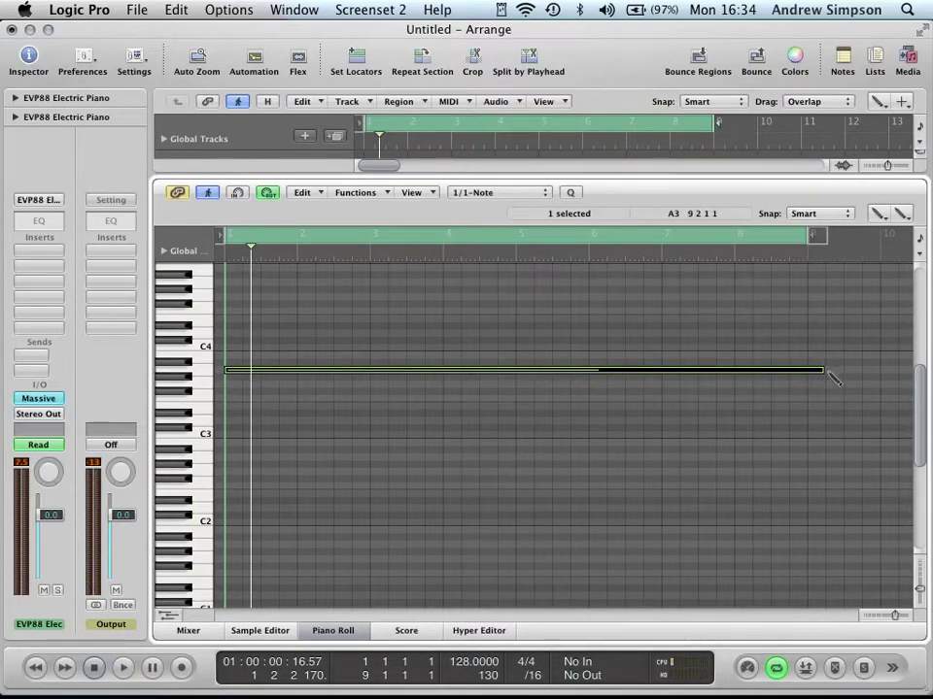
drag(818, 371, 805, 370)
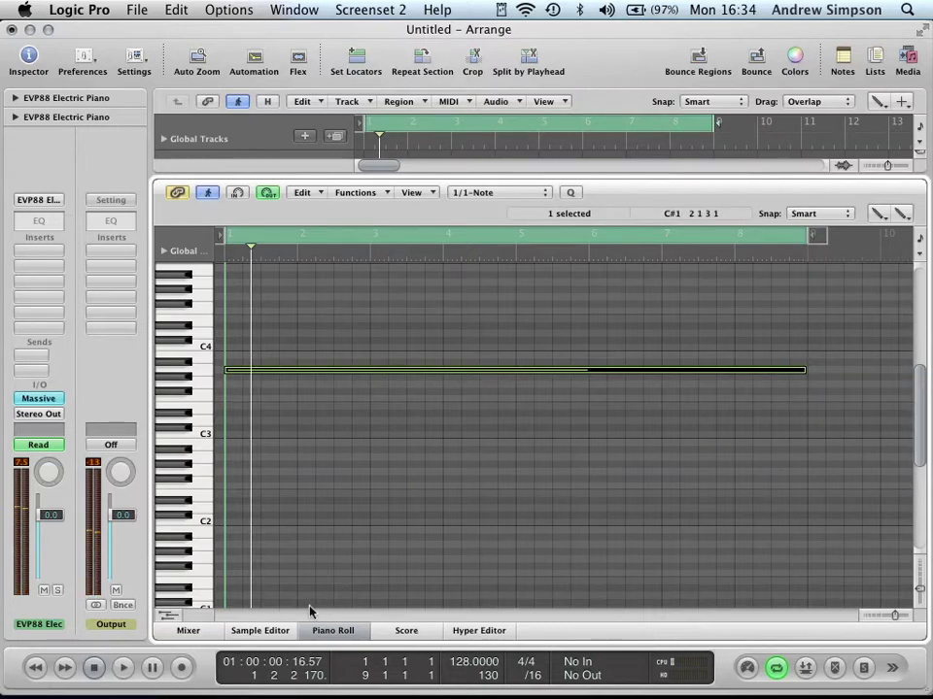
click(332, 631)
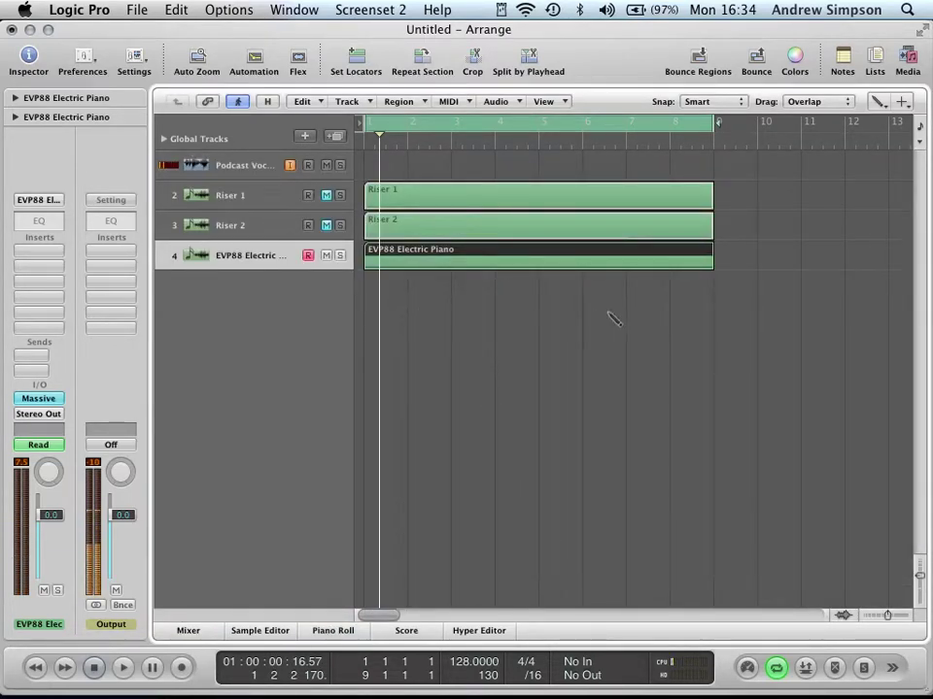
key(space)
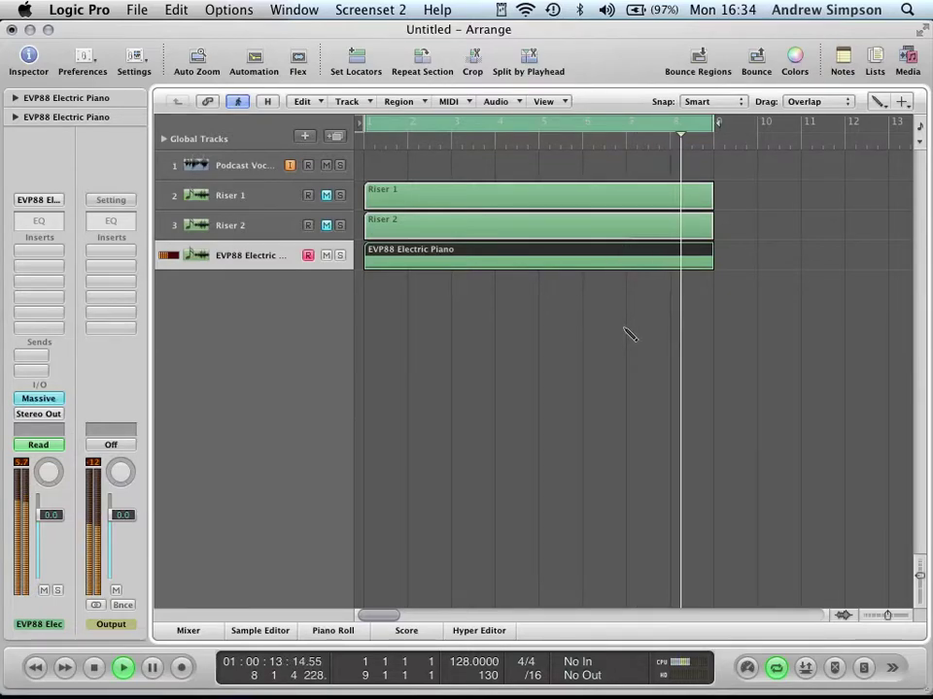
key(space)
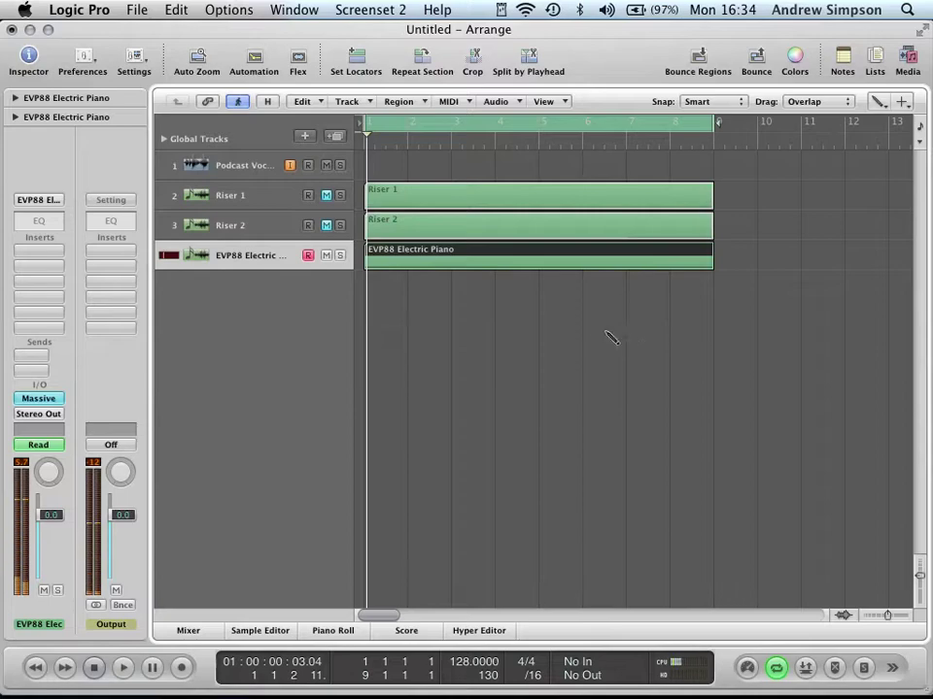
key(Escape)
key(Escape)
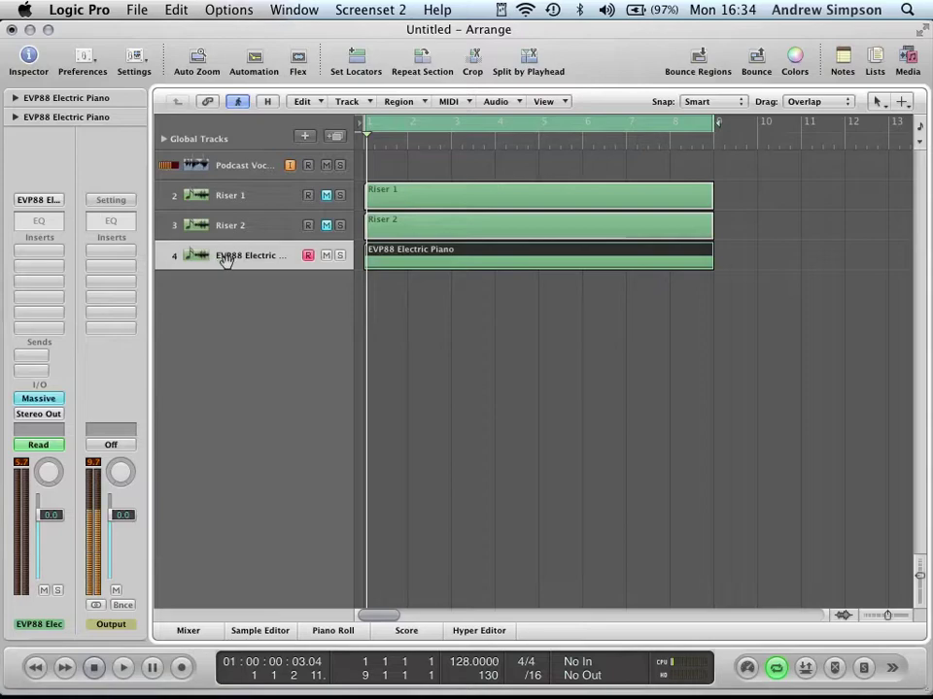
Duplicate the EVP88 Electric Piano track and copy its region with automation onto track 5.
click(330, 139)
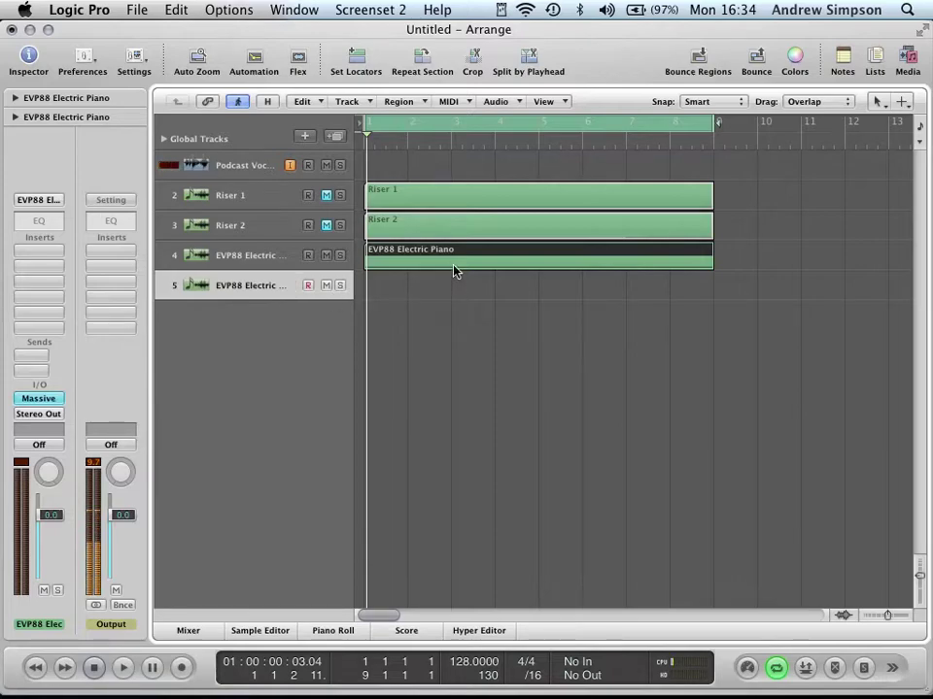
drag(461, 264, 461, 281)
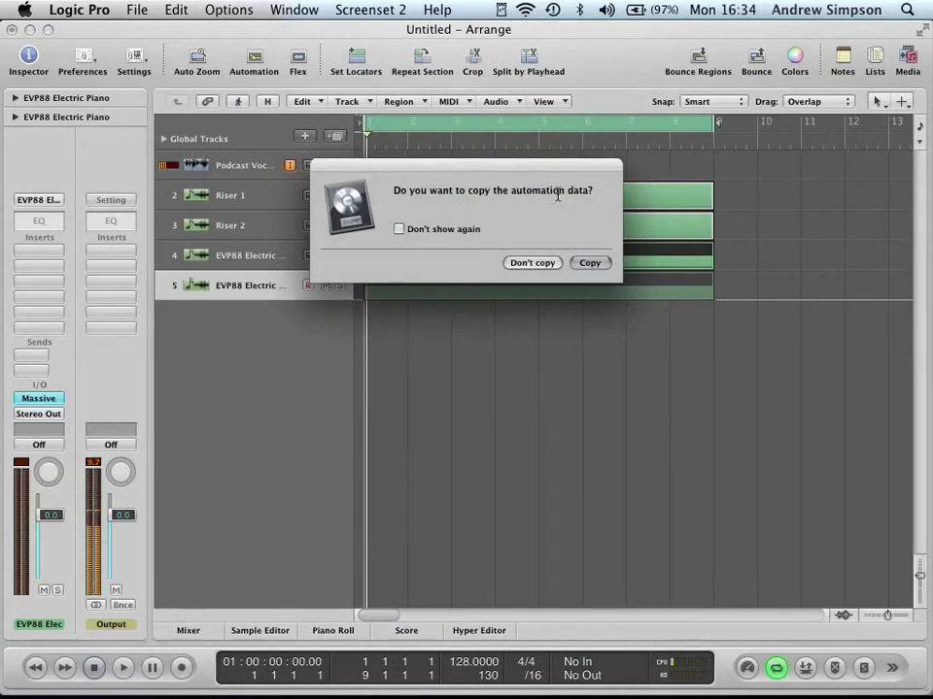
click(596, 263)
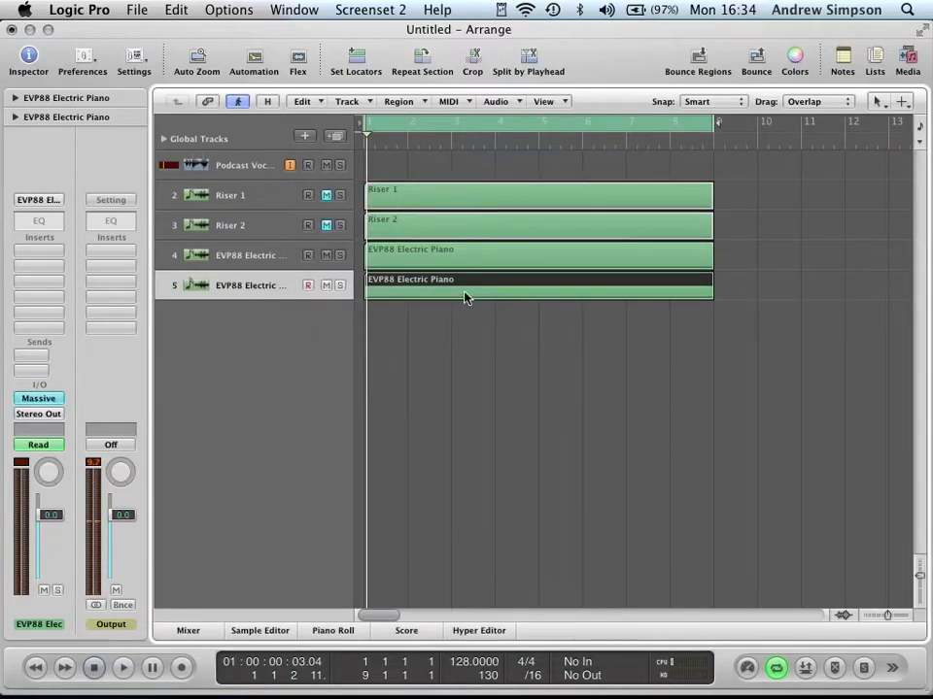
double_click(466, 295)
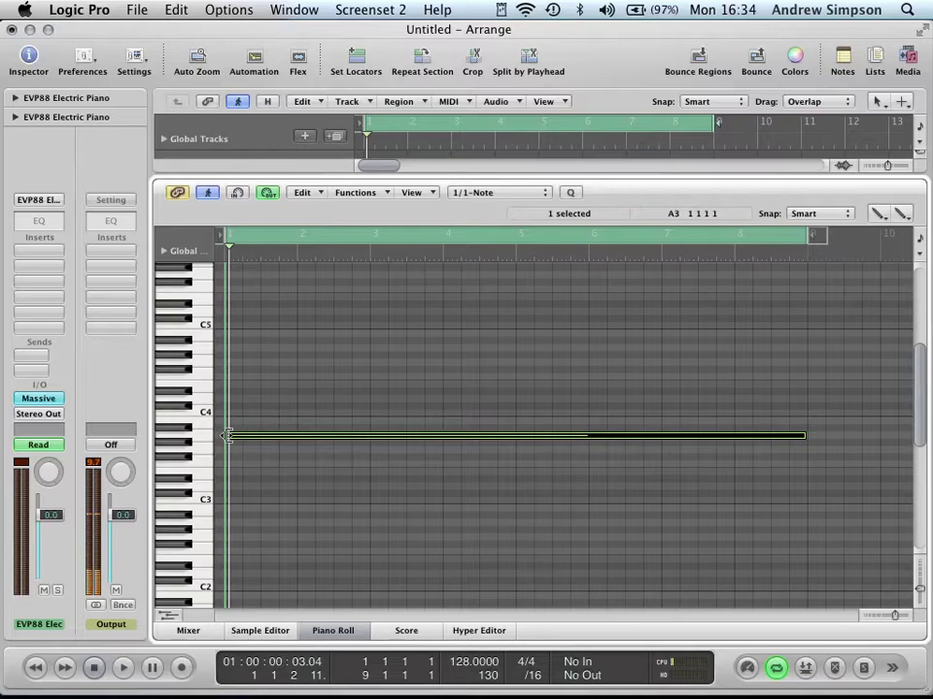
Trim the copied A3 note on track 5 to start around bar 7 and close the Piano Roll.
drag(228, 435, 661, 431)
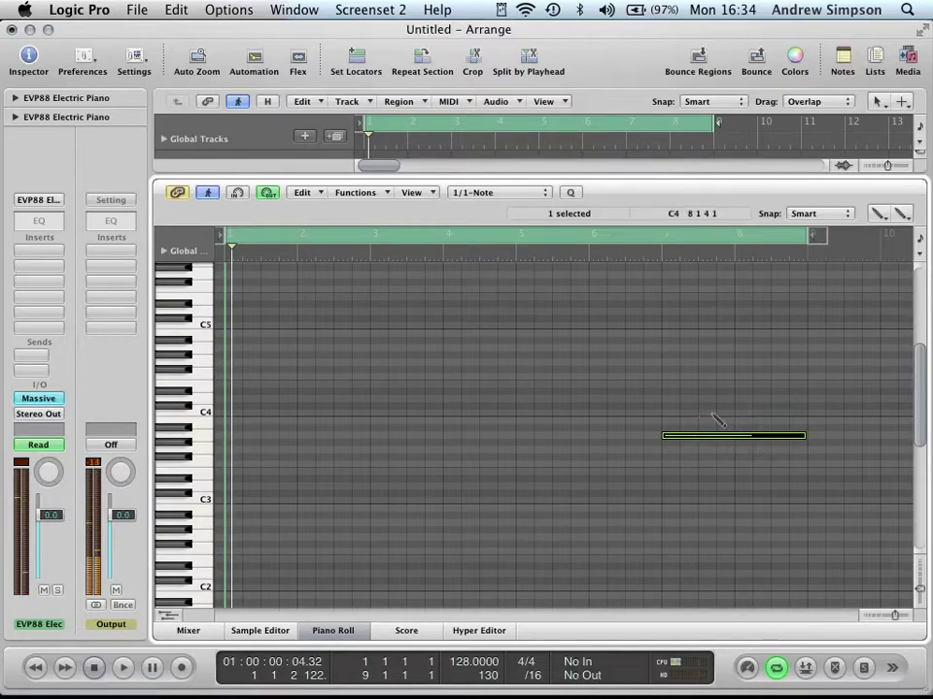
click(325, 634)
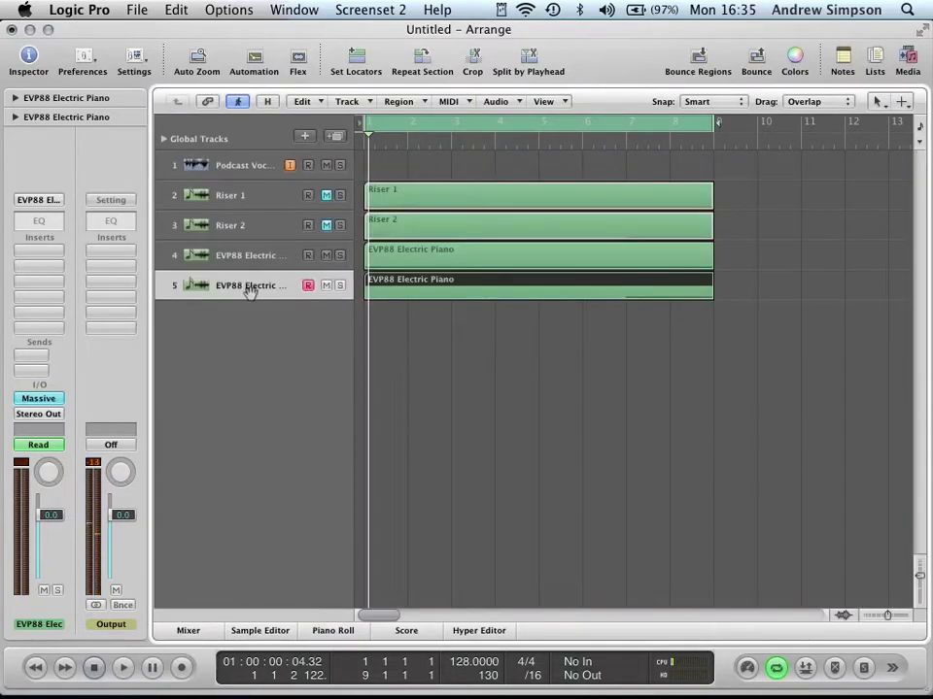
Set track 5's Massive LFO 6 ratio to 2/1 and close the synth window.
click(39, 398)
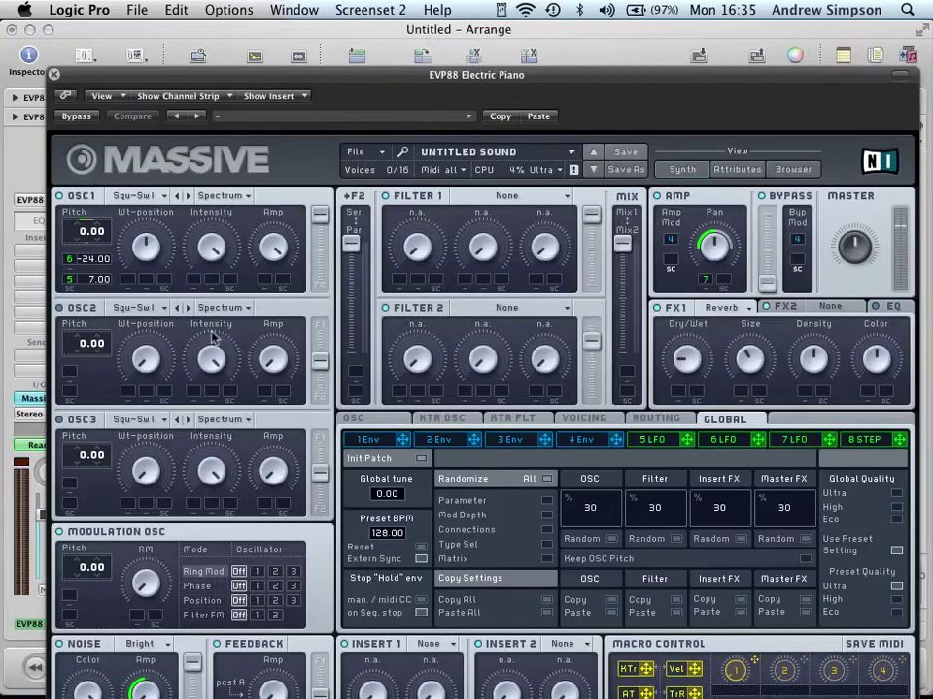
drag(418, 115, 362, 19)
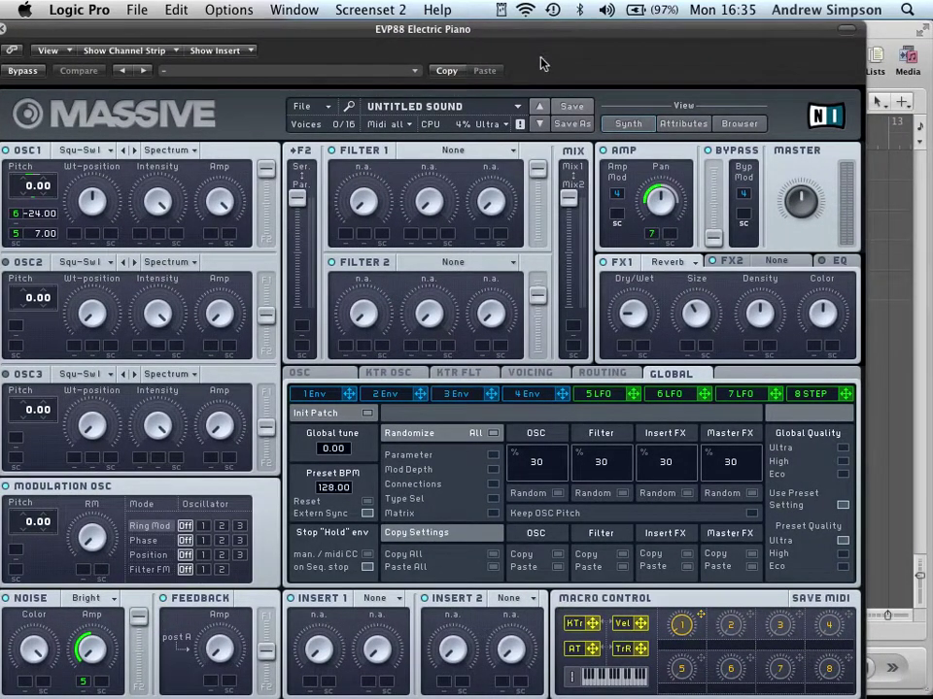
drag(530, 37, 539, 35)
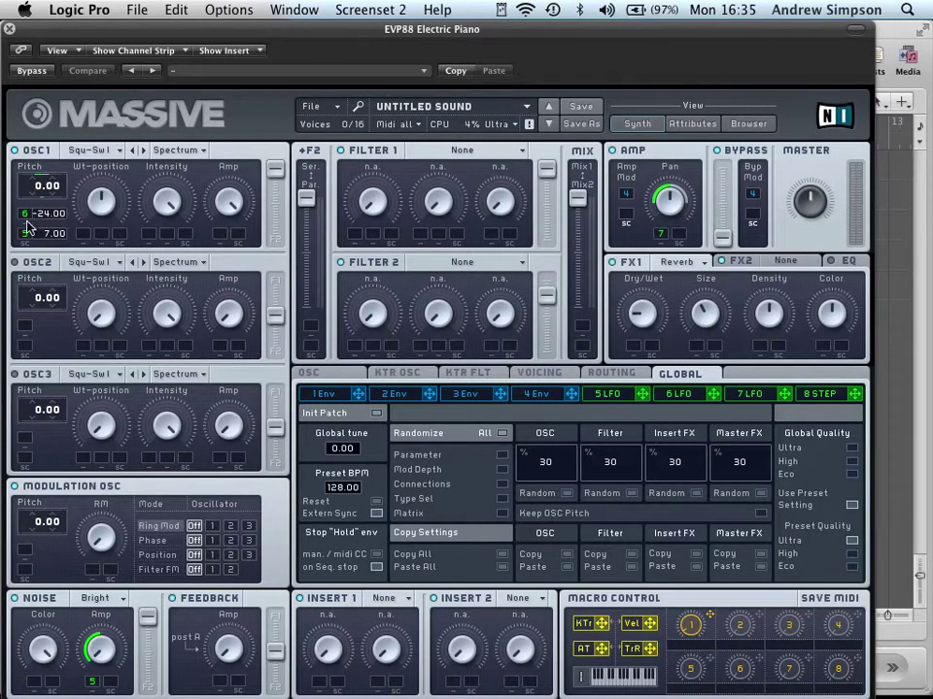
click(680, 395)
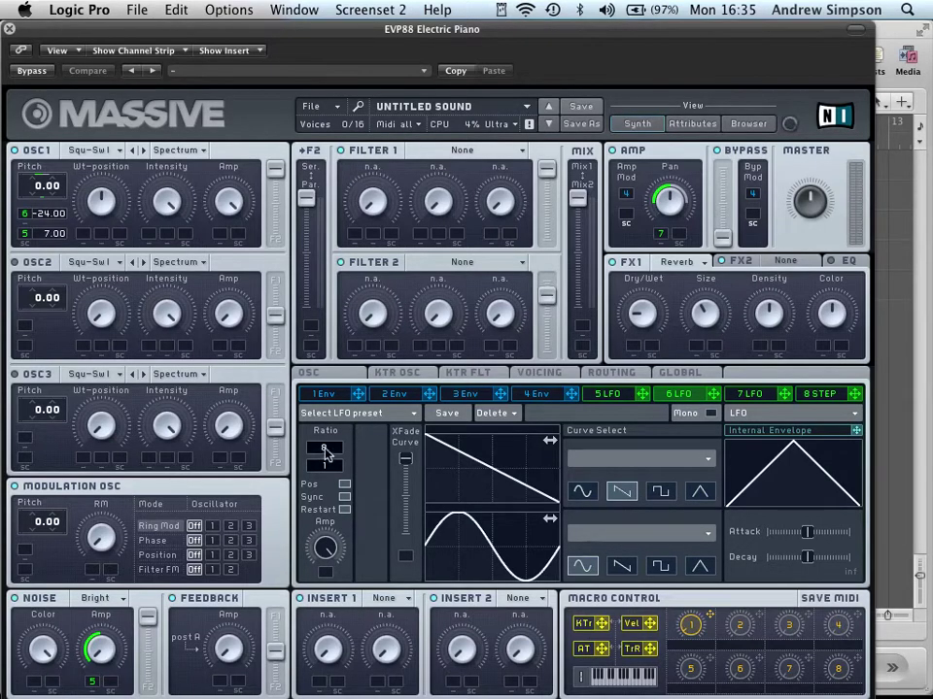
drag(326, 453, 330, 463)
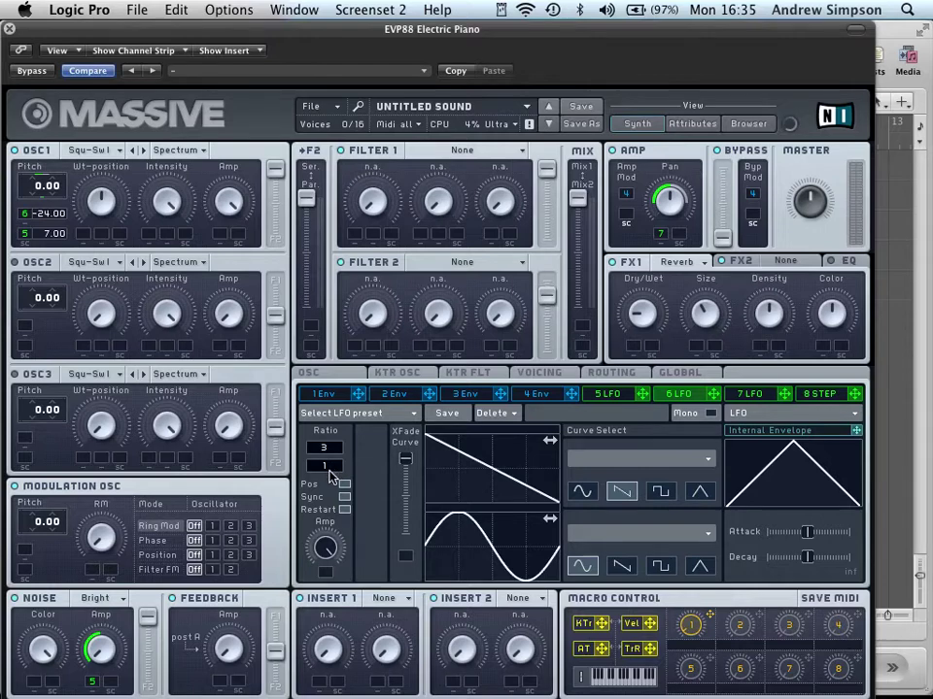
click(10, 30)
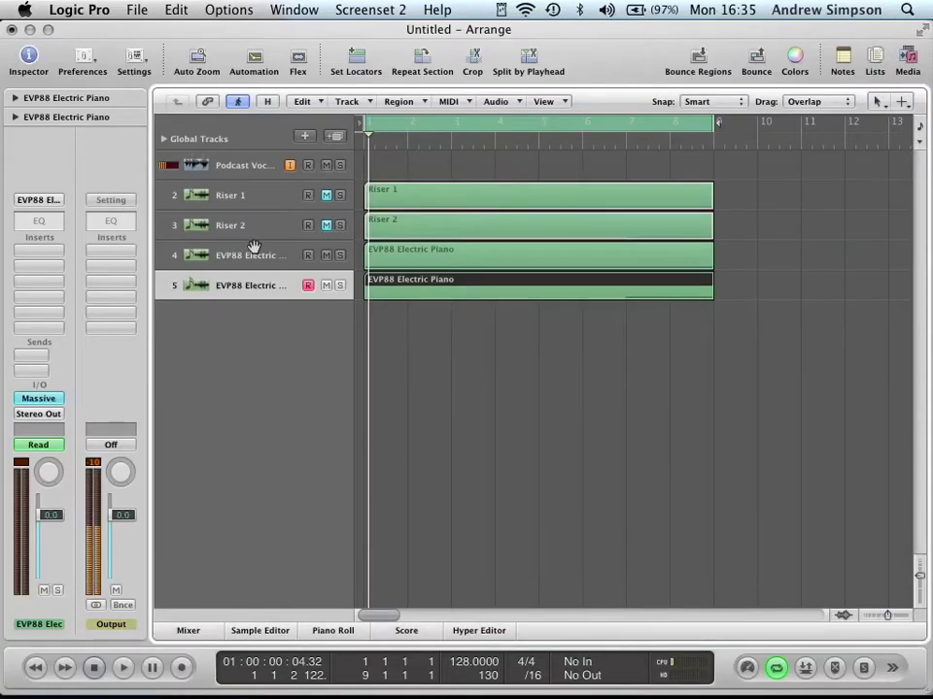
Add a Channel EQ to track 4 with a high-resolution analyzer and a 120 Hz low cut.
click(200, 257)
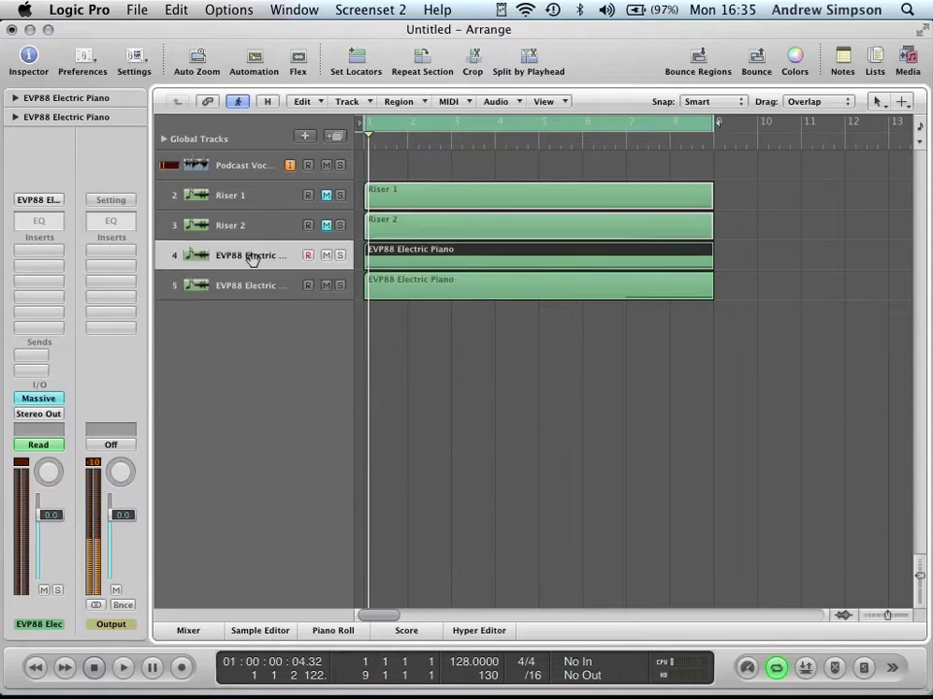
double_click(41, 221)
drag(219, 74, 306, 30)
click(173, 249)
click(167, 281)
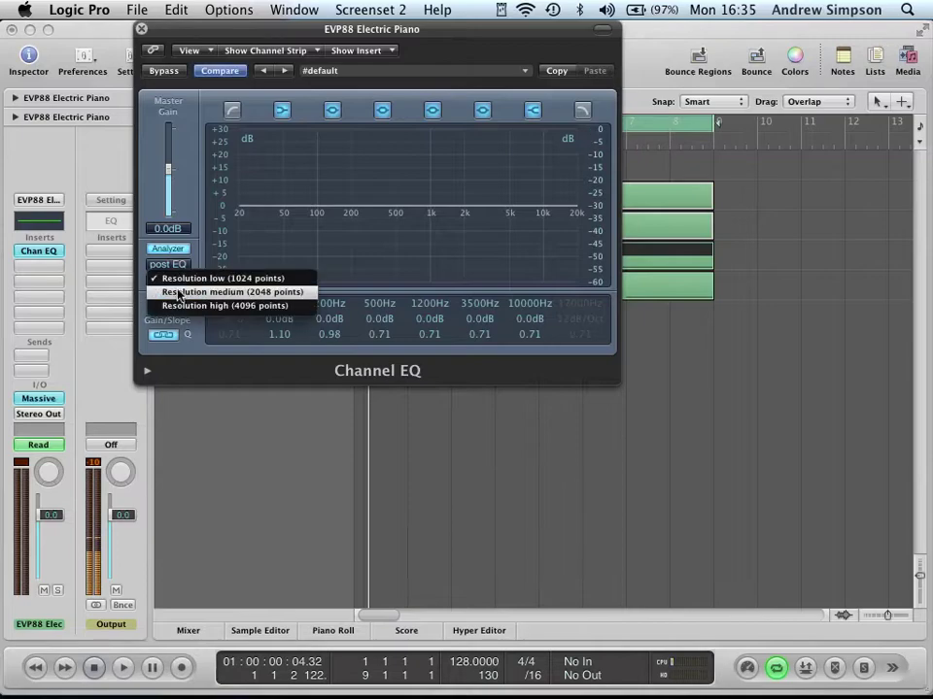
click(178, 307)
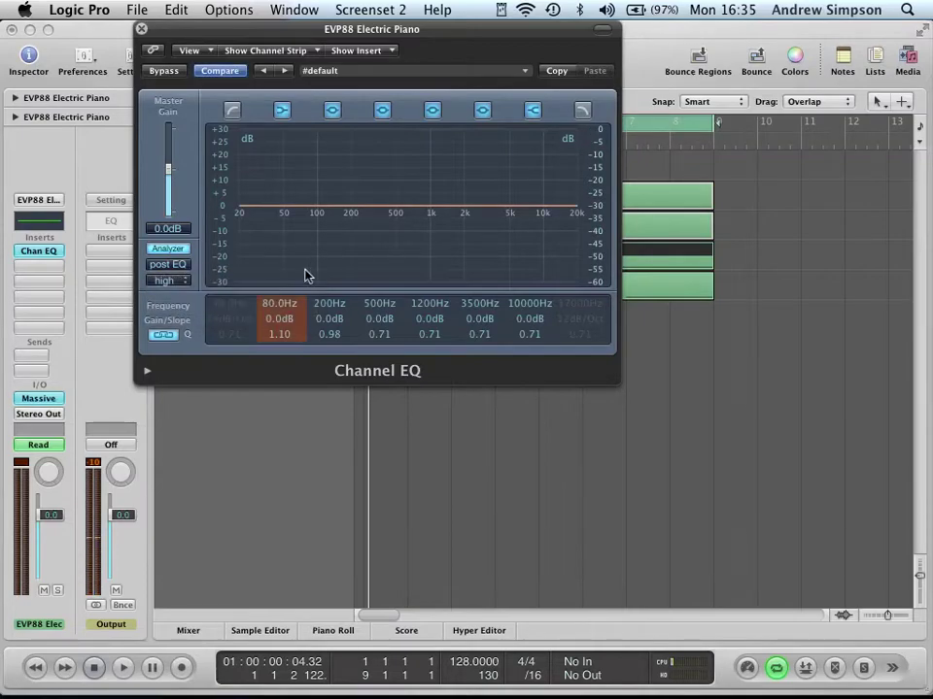
click(232, 110)
double_click(230, 306)
text(120)
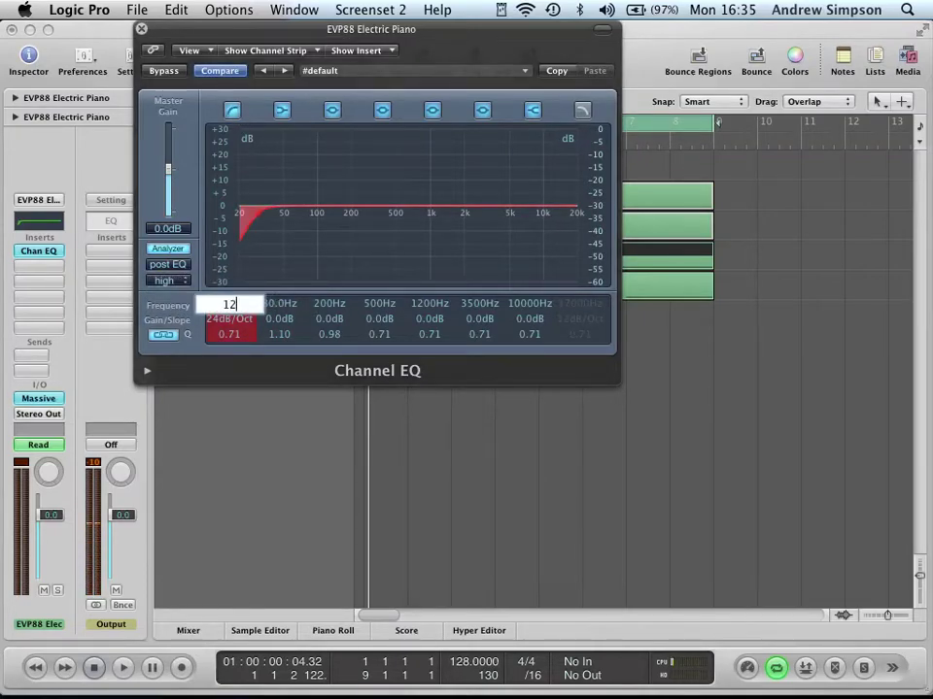
key(Return)
scroll(221, 328, down, 3)
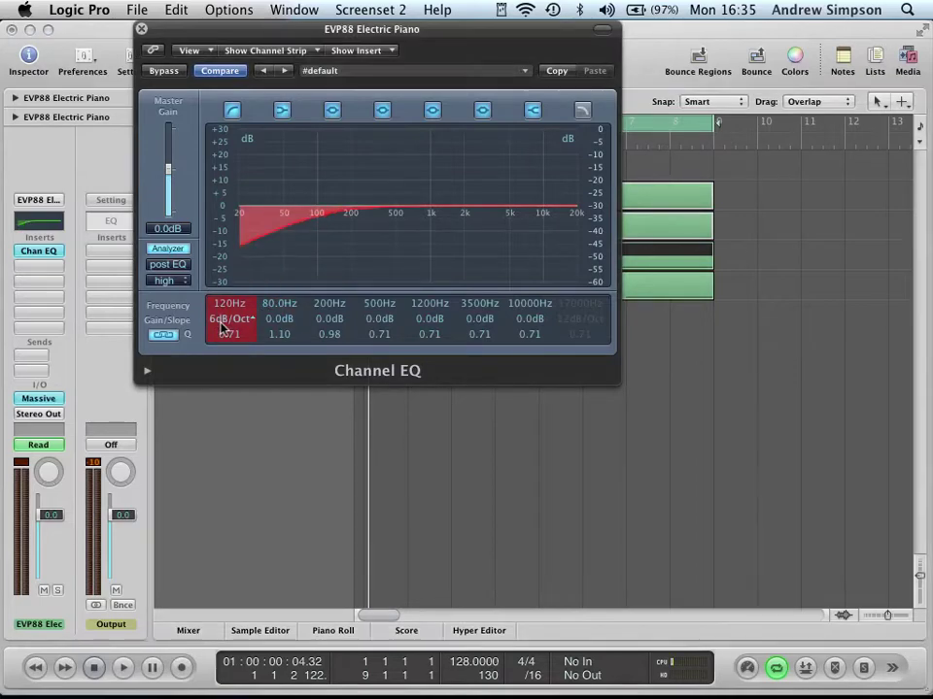
scroll(221, 328, up, 1)
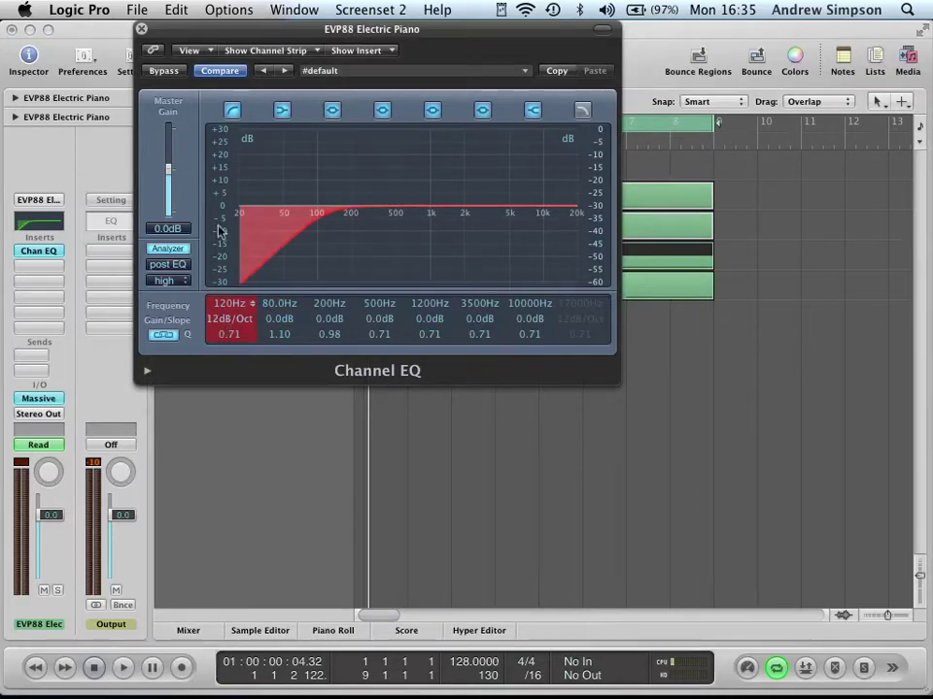
click(141, 28)
Give track 5 a Channel EQ low cut at 120 Hz with a 12 dB/Oct slope.
click(235, 284)
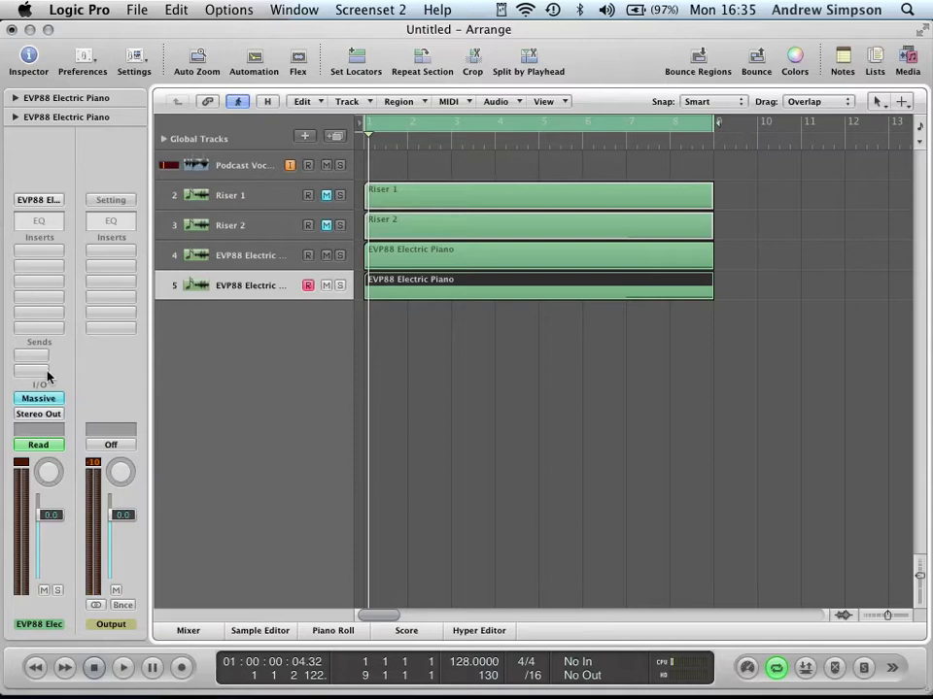
click(39, 221)
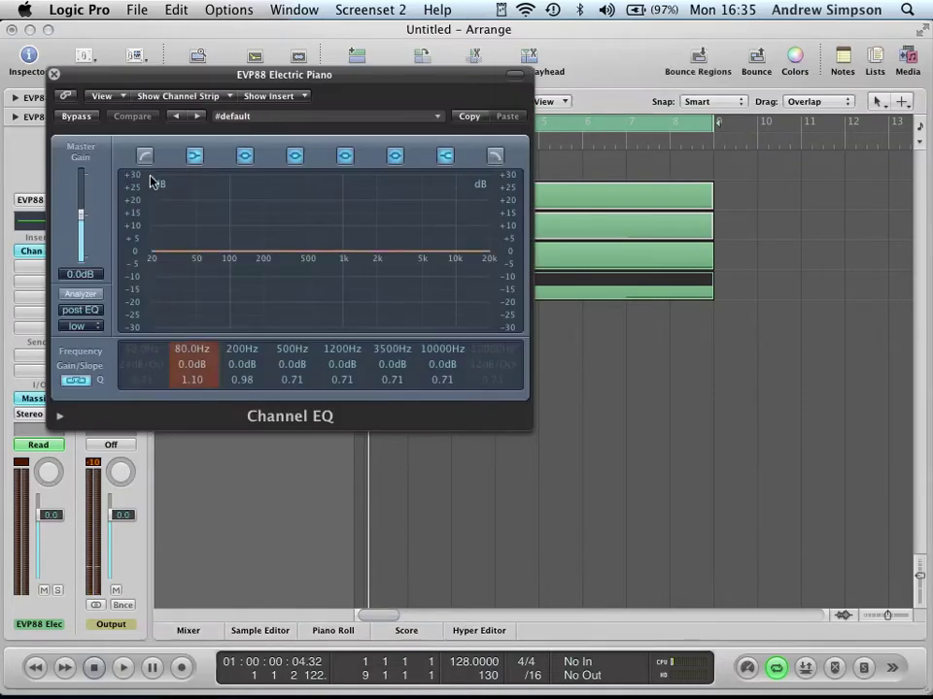
double_click(142, 349)
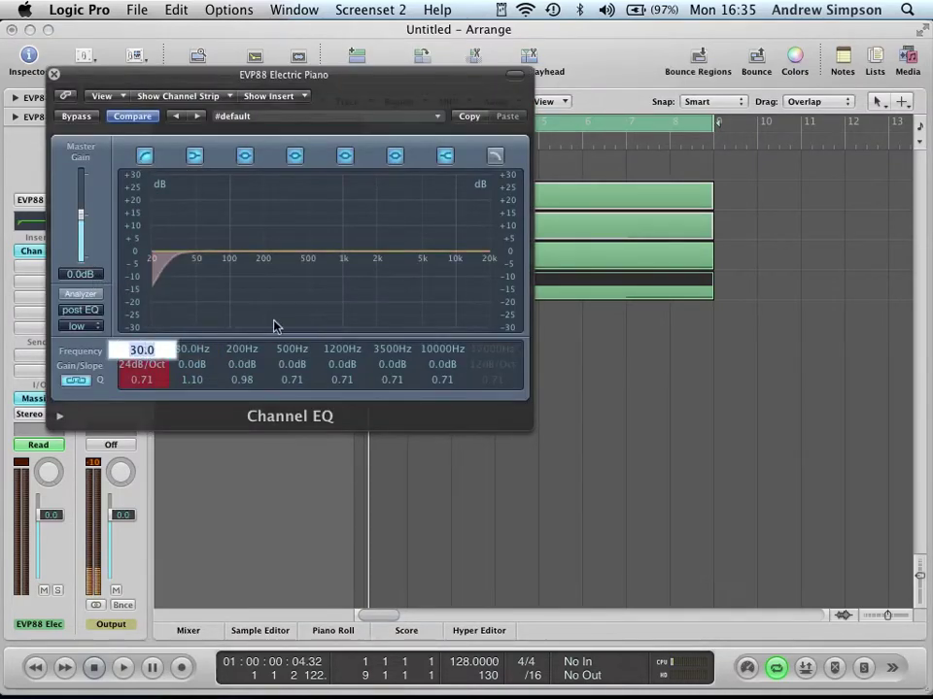
text(120)
key(Return)
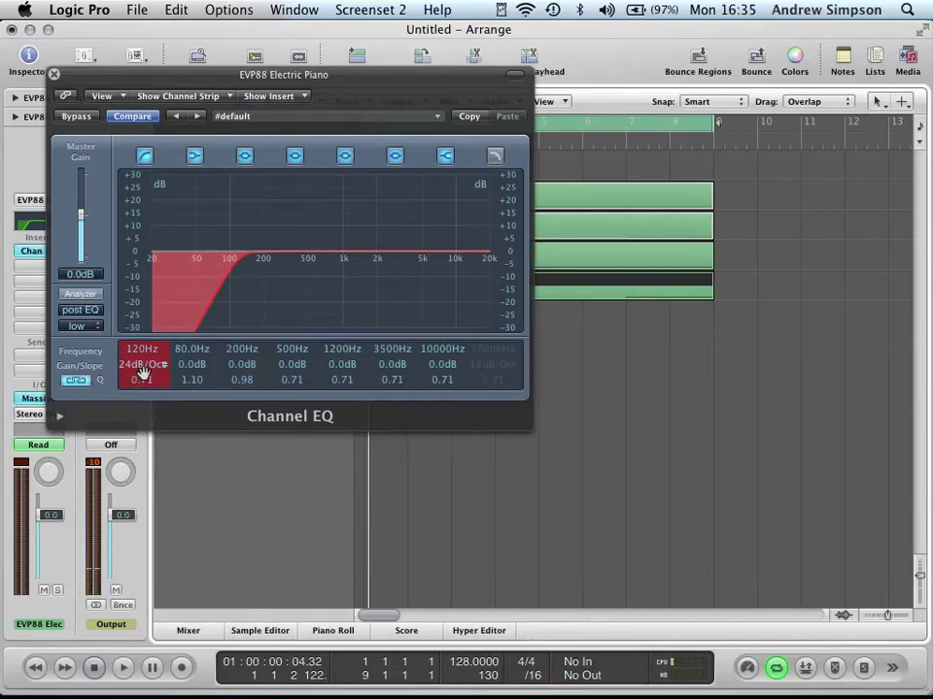
drag(142, 373, 141, 380)
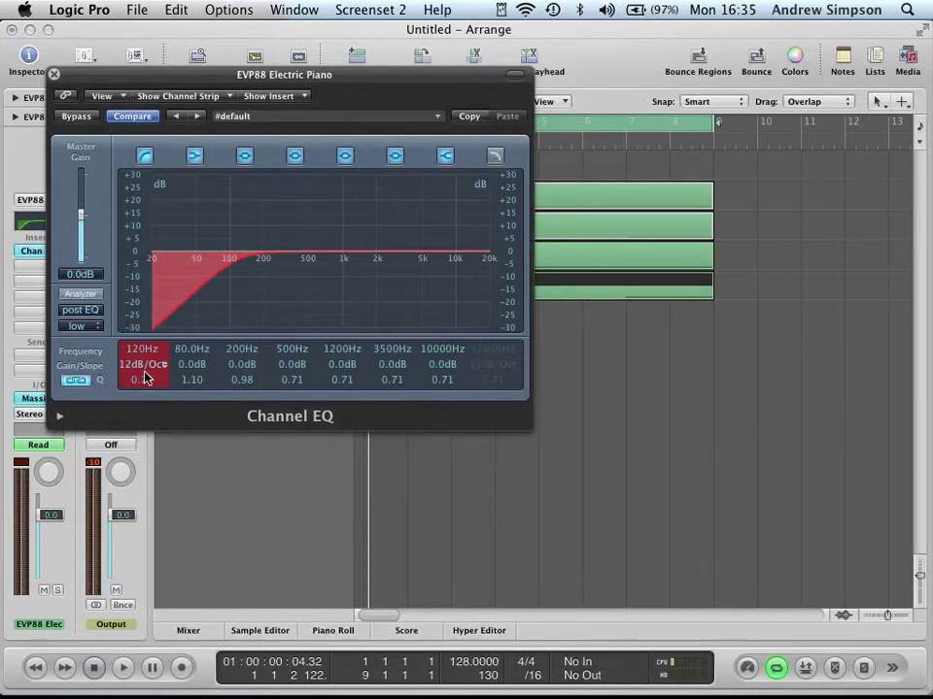
click(55, 75)
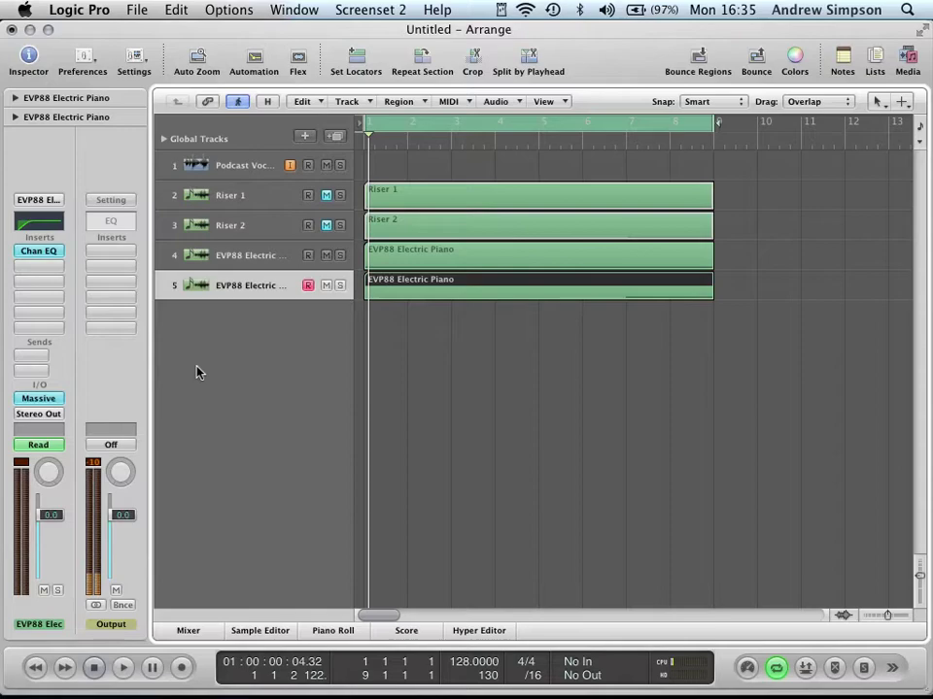
Lower track 5's volume fader to -4.0 dB and stop playback after the loop end.
click(254, 224)
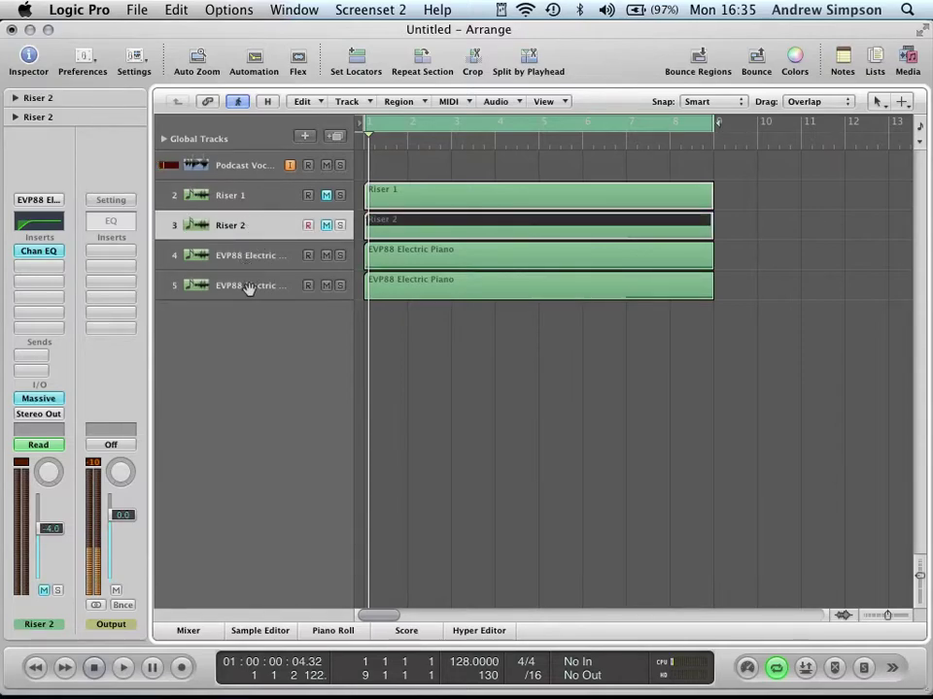
click(250, 287)
mouse_move(54, 521)
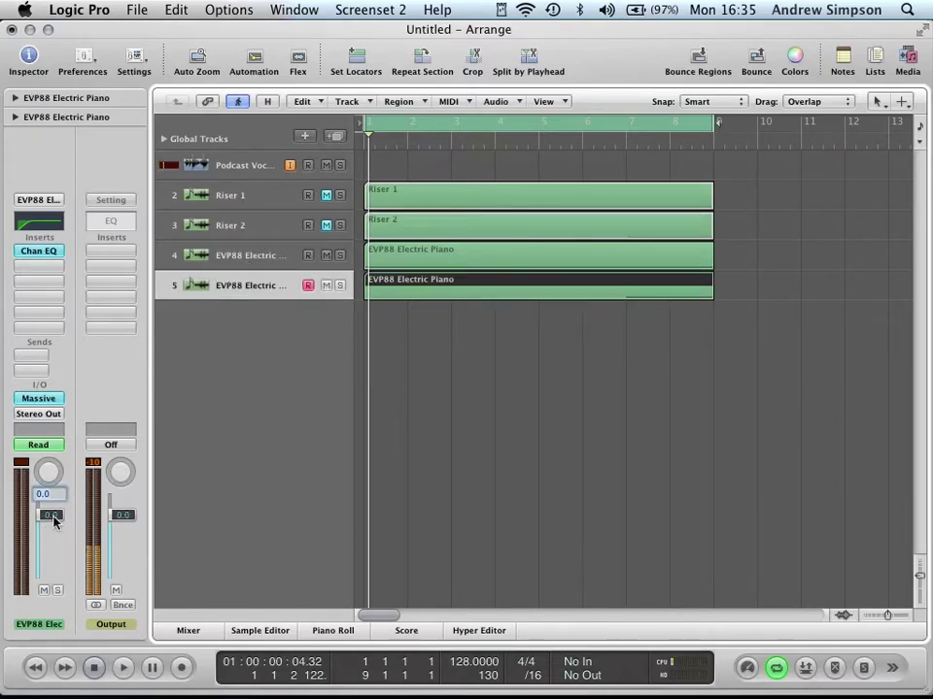
drag(54, 522, 54, 536)
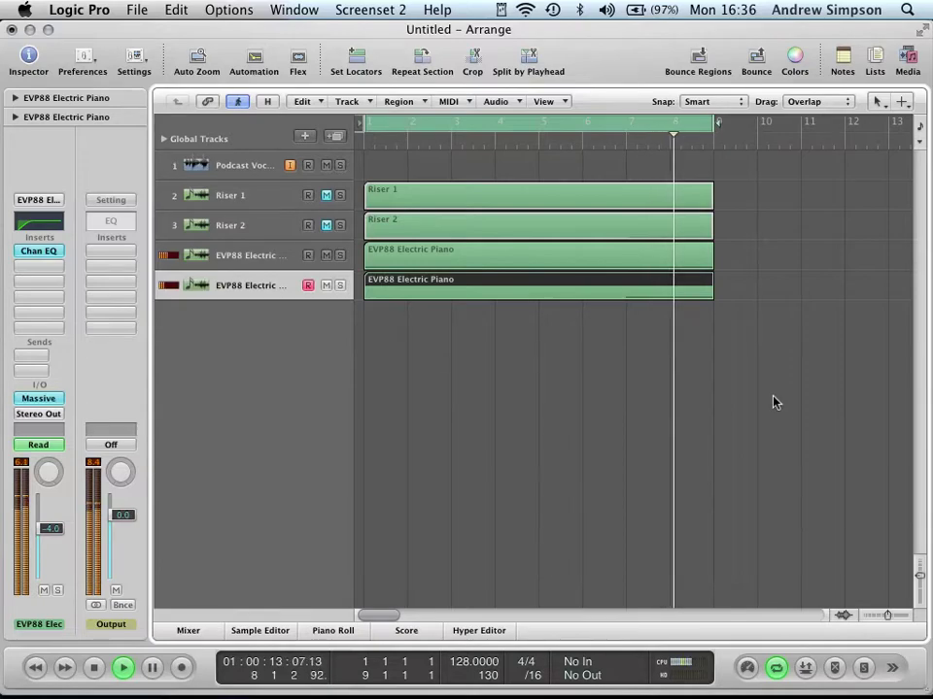
key(space)
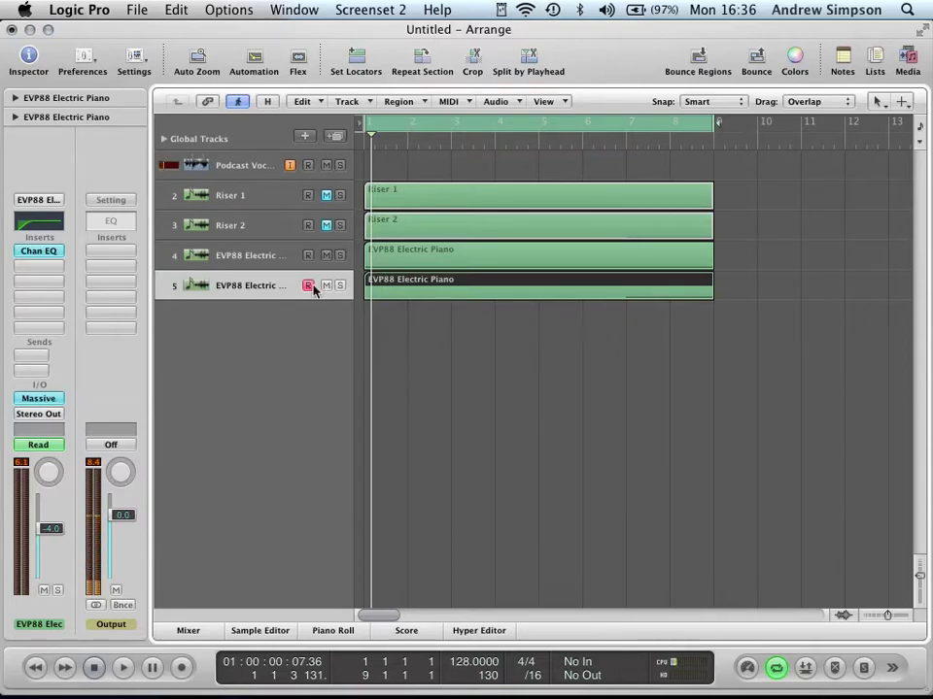
click(246, 258)
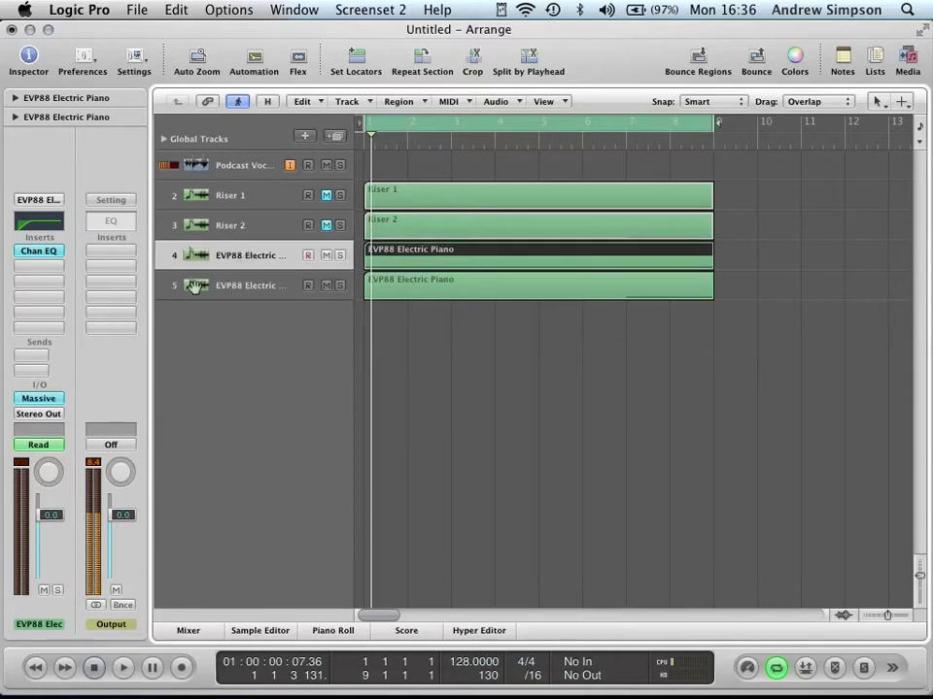
Open and close the Massive synths on tracks 4 and 5 to compare their patches.
click(37, 401)
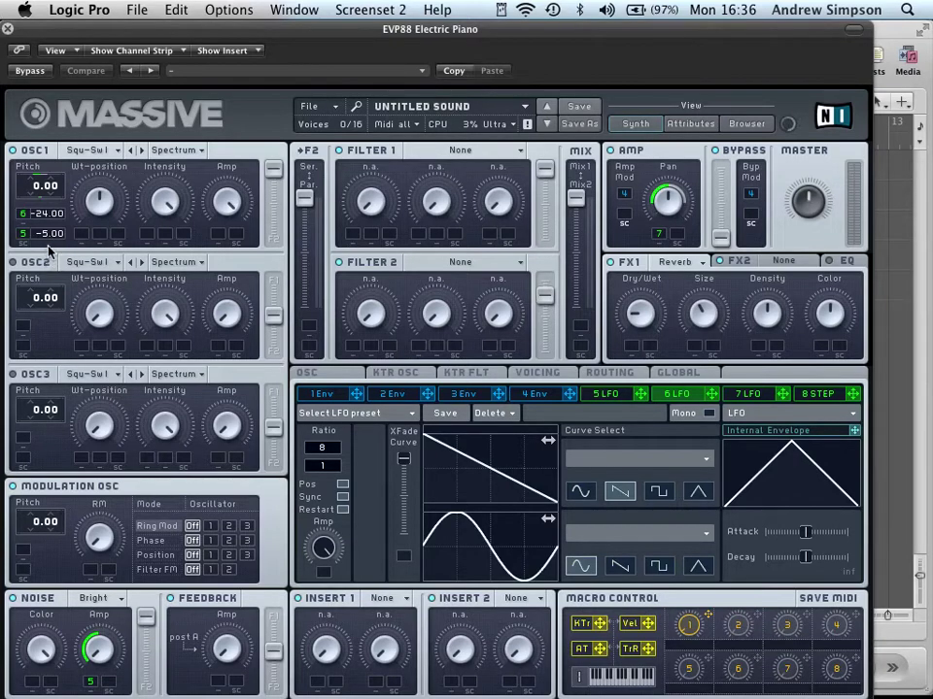
click(8, 29)
click(232, 288)
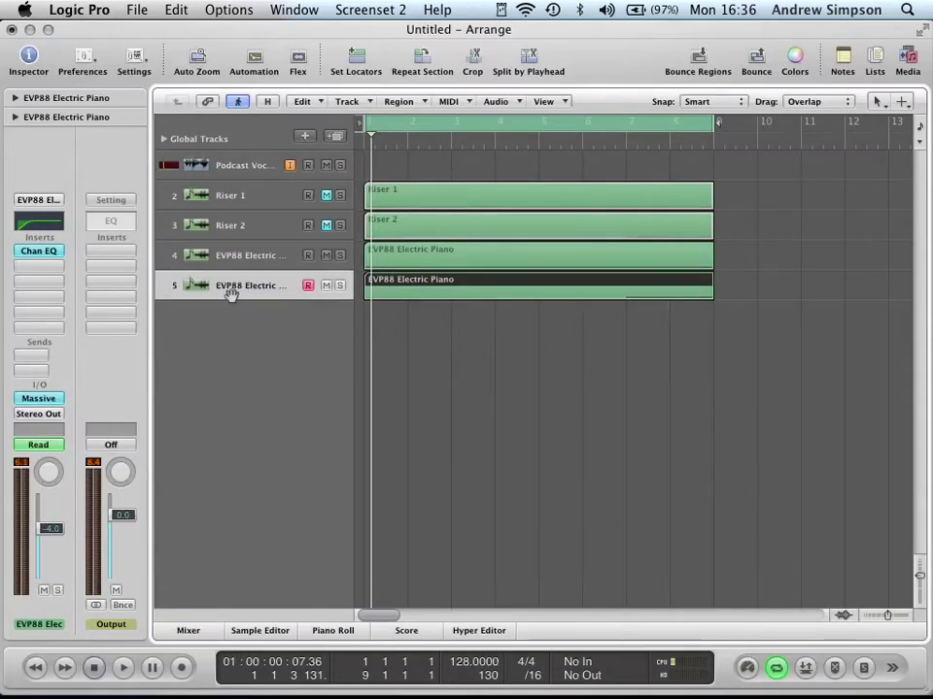
click(36, 400)
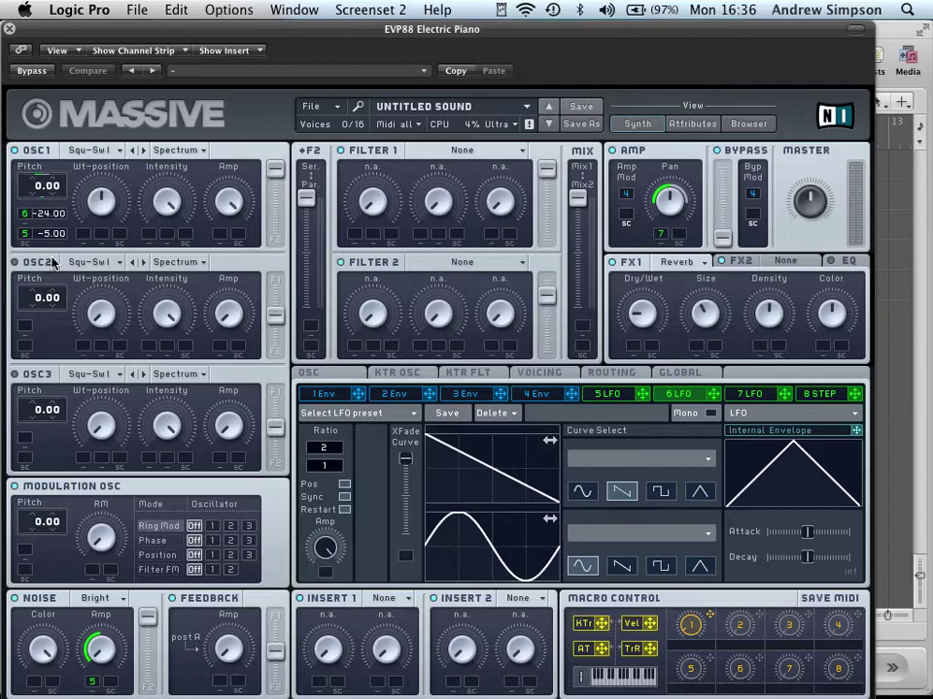
click(8, 29)
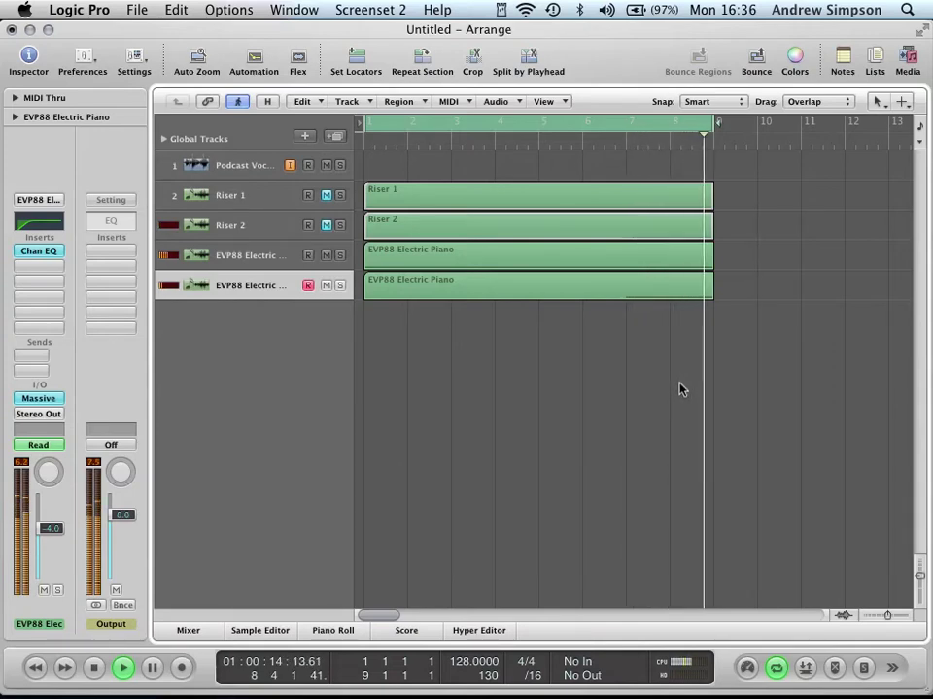
Stop playback once the cycle wraps back to bar 1.
key(space)
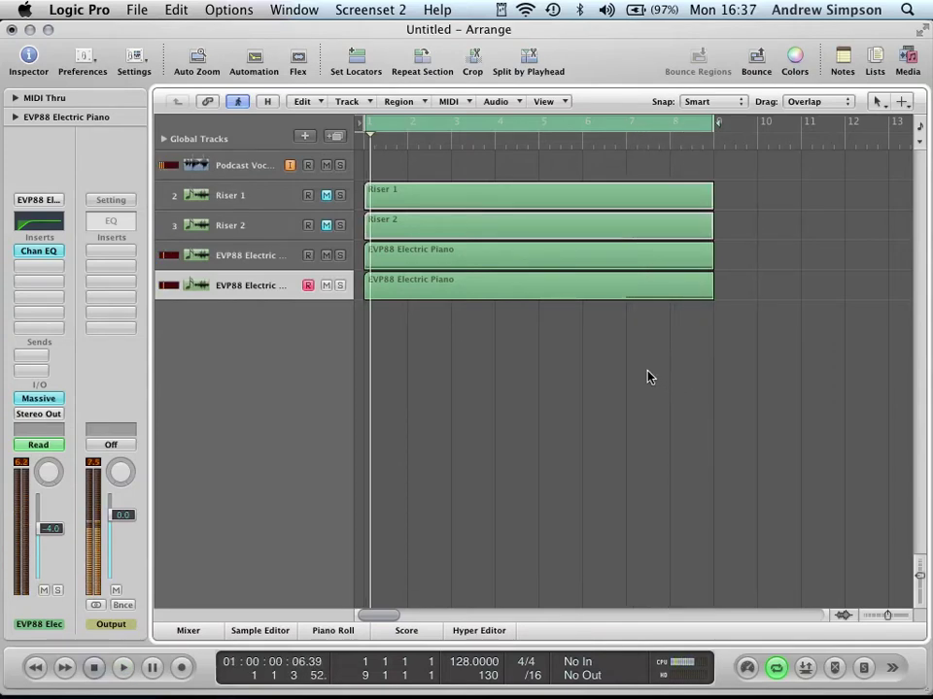